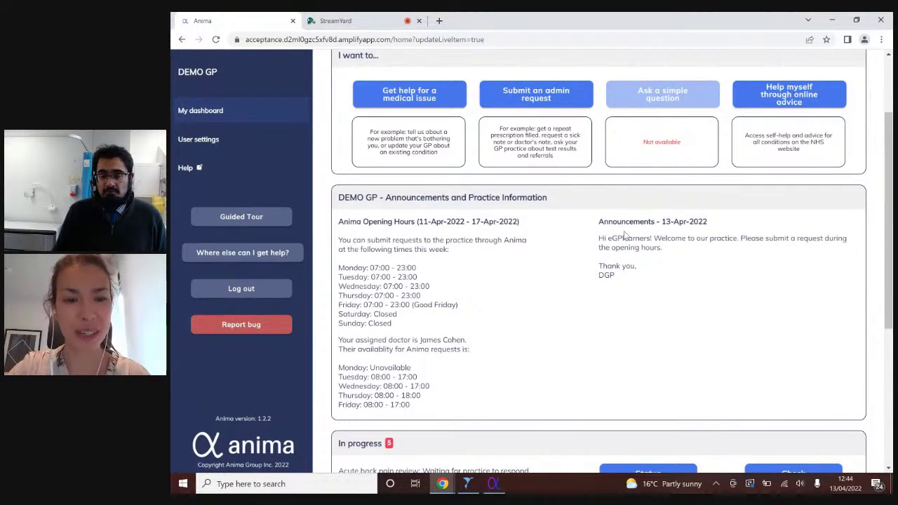
- Switch to the clinician's Anima window showing the DEMO GP dashboard with five patient requests
{"action": "scroll", "coordinate": [624, 236], "scroll_direction": "up", "scroll_amount": 2}
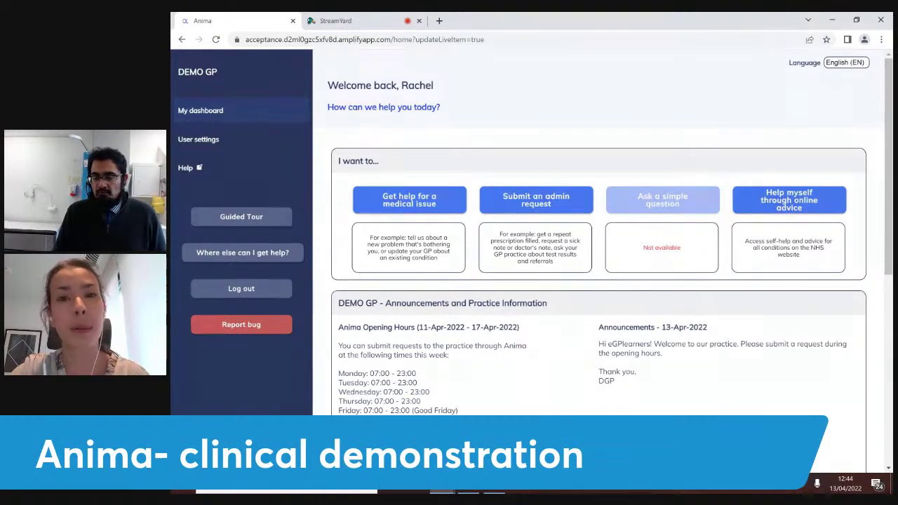
{"action": "mouse_move", "coordinate": [494, 491]}
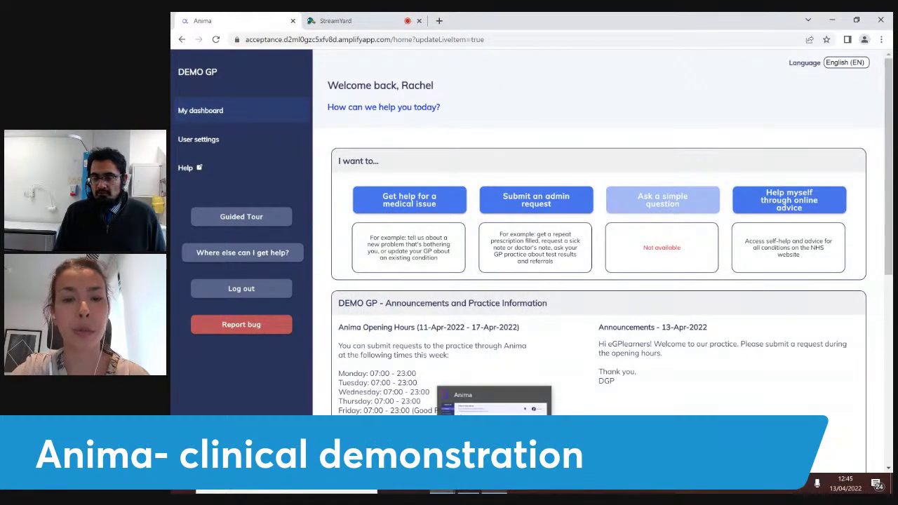
{"action": "left_click", "coordinate": [456, 400]}
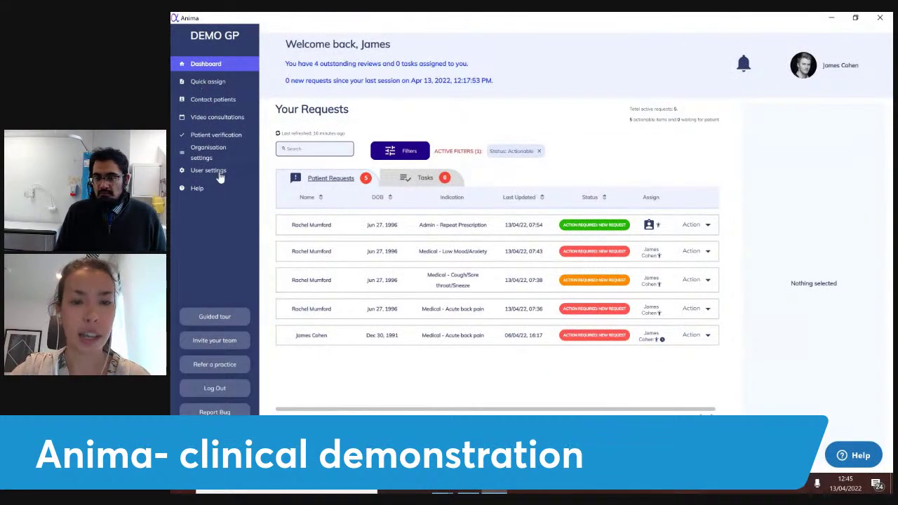
- Refresh the Your Requests list to pull in the new acute back pain request
{"action": "left_click", "coordinate": [278, 133]}
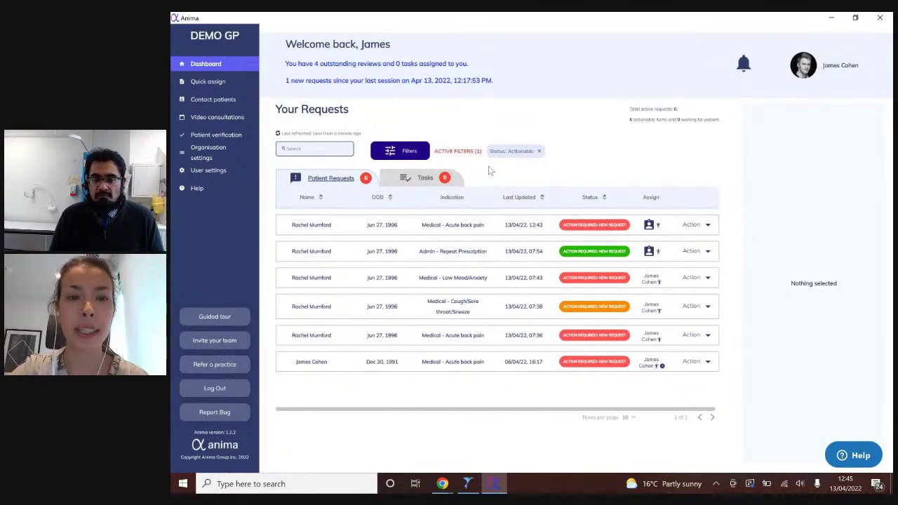
{"action": "left_click", "coordinate": [421, 155]}
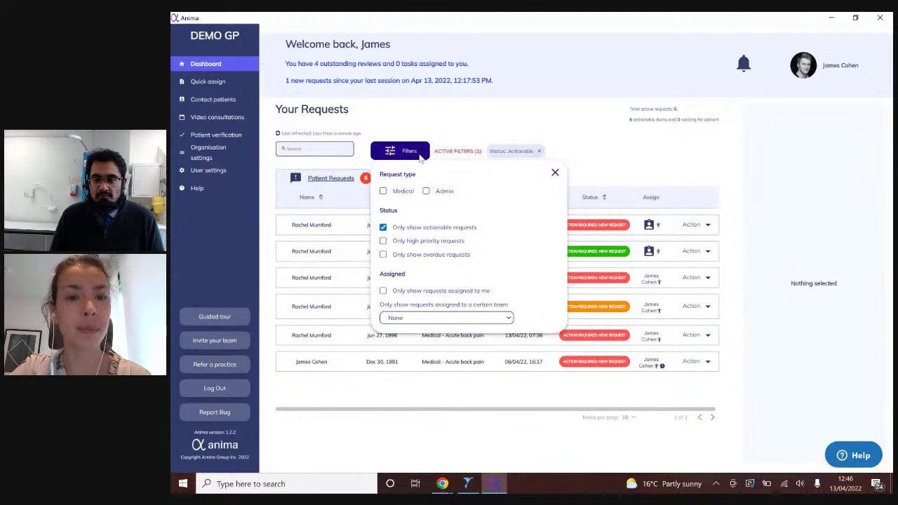
{"action": "left_click", "coordinate": [383, 191]}
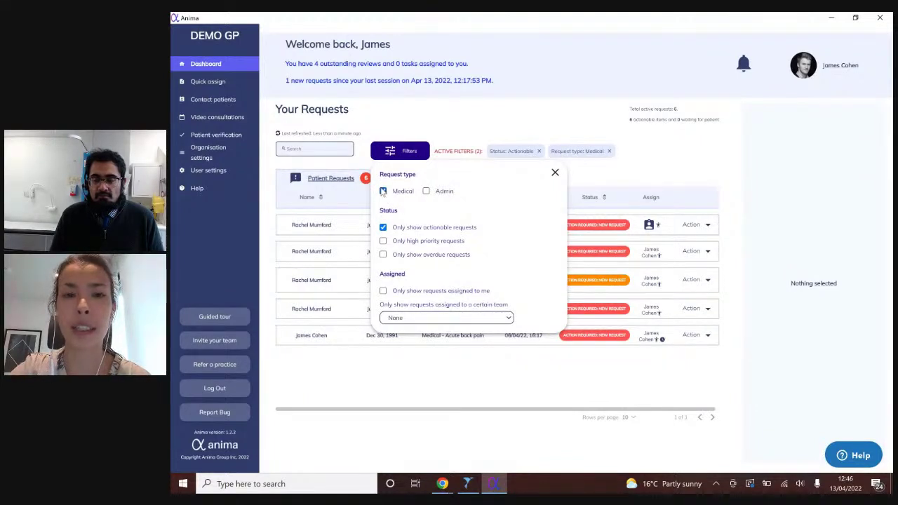
{"action": "left_click", "coordinate": [383, 192]}
{"action": "left_click", "coordinate": [426, 192]}
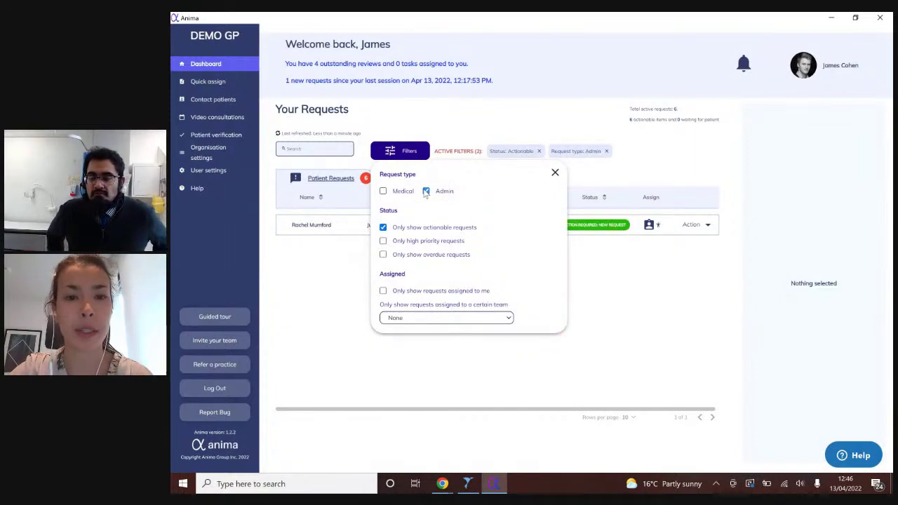
{"action": "left_click", "coordinate": [426, 192]}
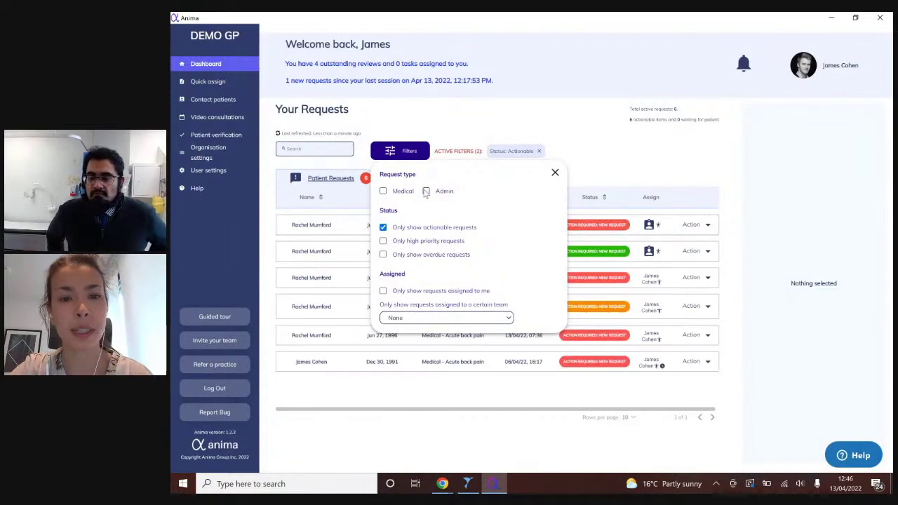
{"action": "left_click", "coordinate": [383, 291]}
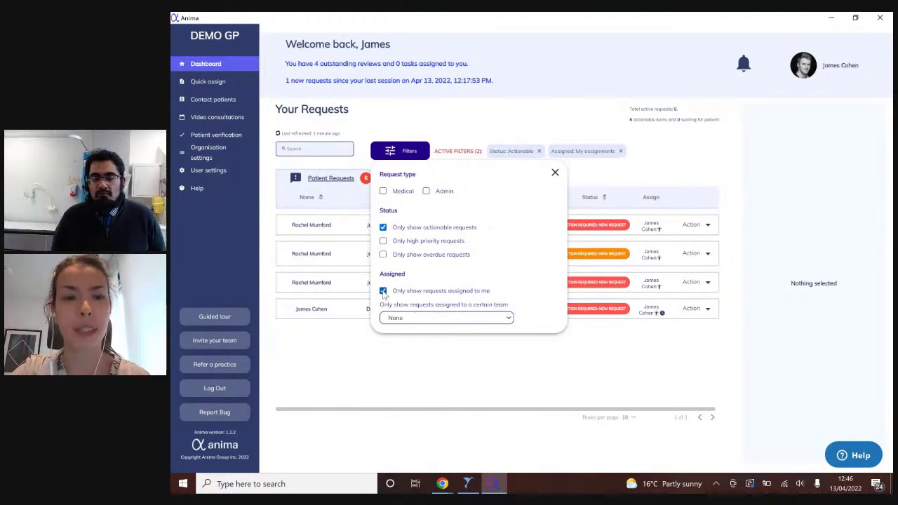
{"action": "left_click", "coordinate": [383, 291]}
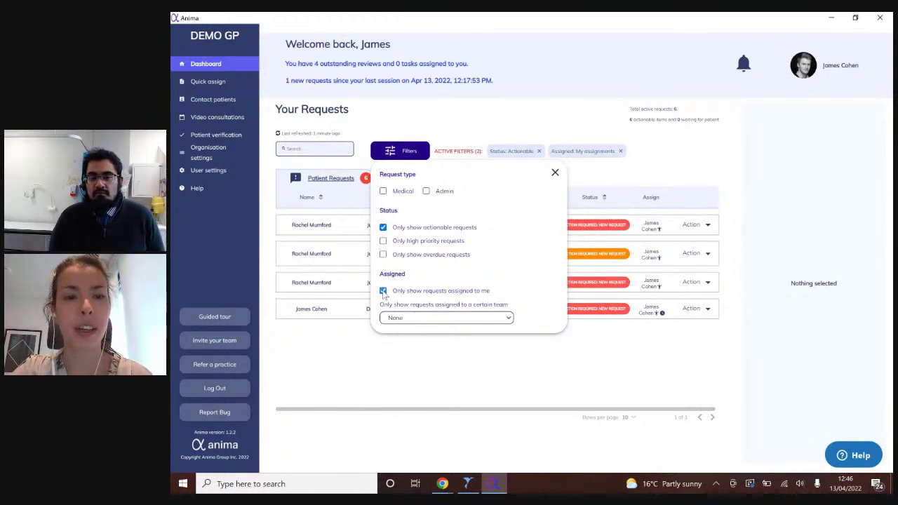
{"action": "left_click", "coordinate": [555, 173]}
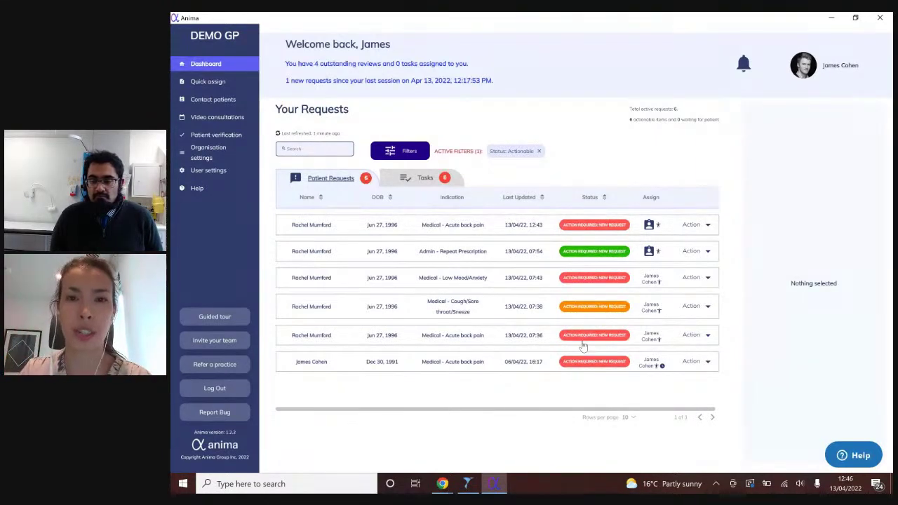
- Sort requests by Status and preview the newest acute back pain request's details
{"action": "left_click", "coordinate": [604, 199]}
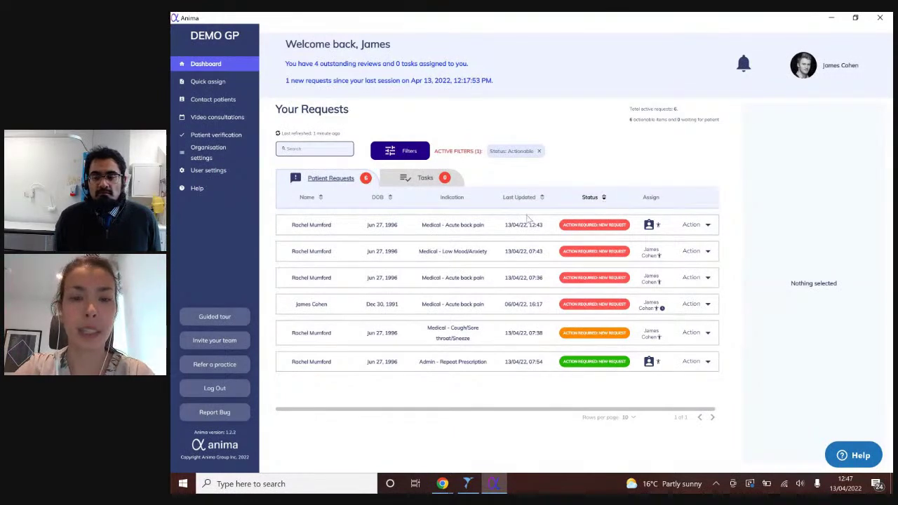
{"action": "left_click", "coordinate": [488, 230]}
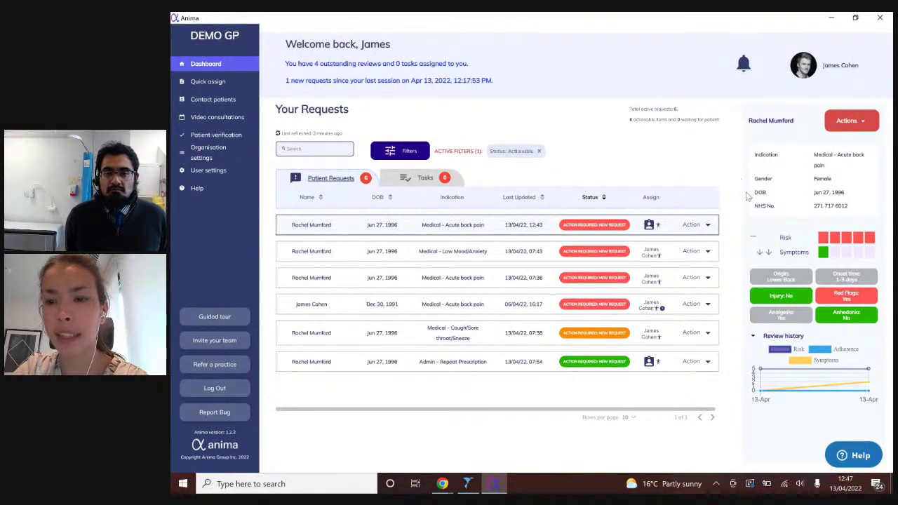
{"action": "mouse_move", "coordinate": [789, 281]}
{"action": "mouse_move", "coordinate": [790, 294]}
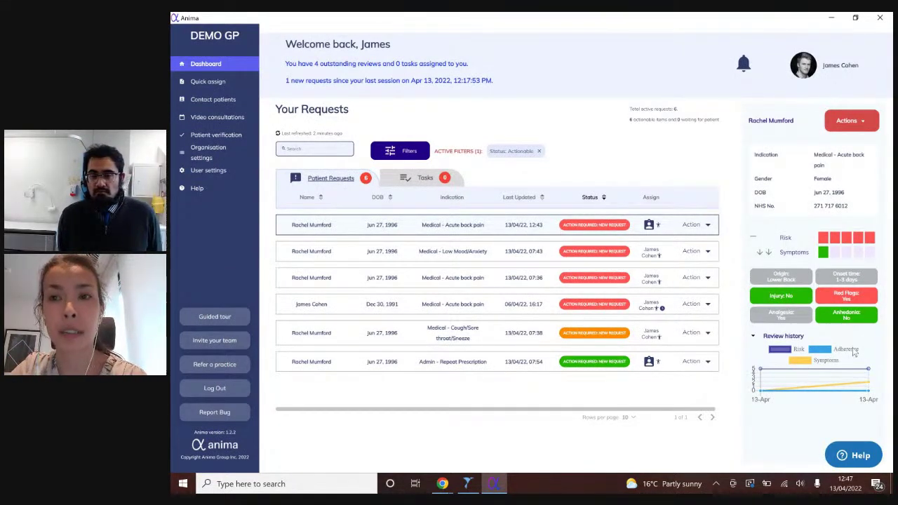
{"action": "mouse_move", "coordinate": [847, 297]}
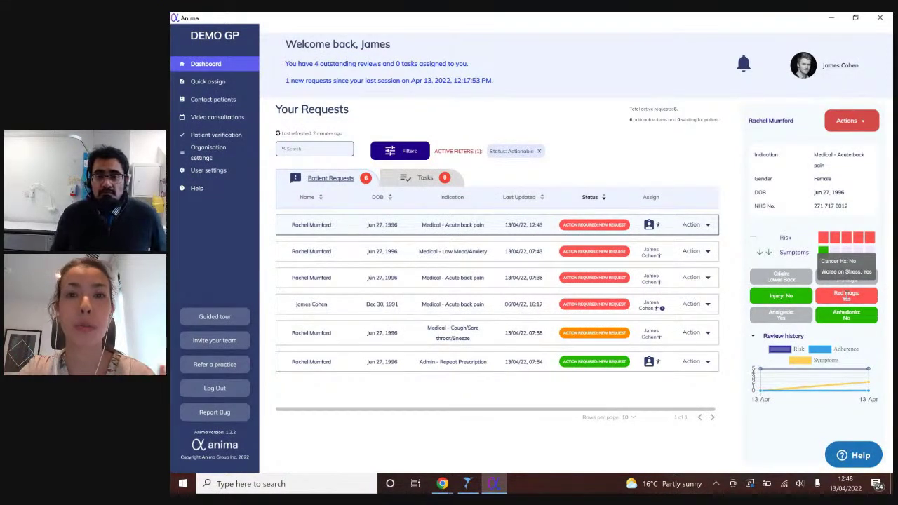
{"action": "left_click", "coordinate": [463, 229]}
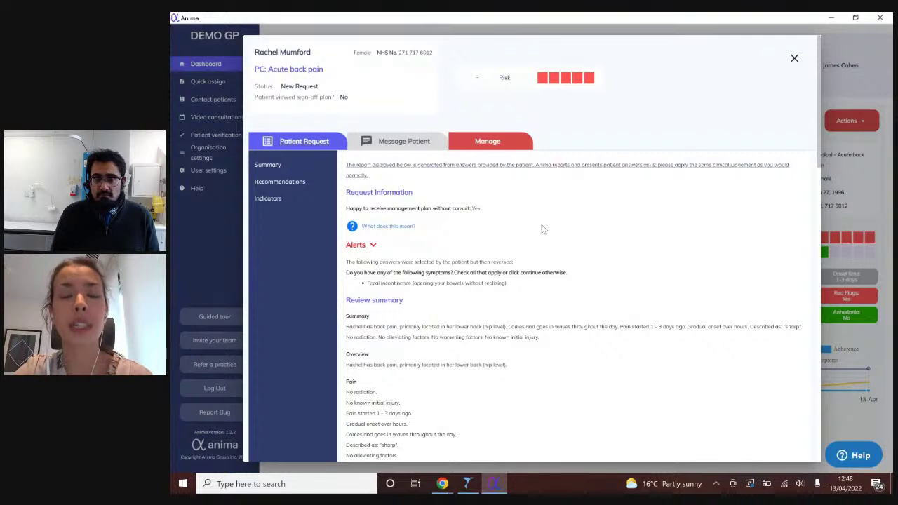
{"action": "scroll", "coordinate": [542, 229], "scroll_direction": "down", "scroll_amount": 1}
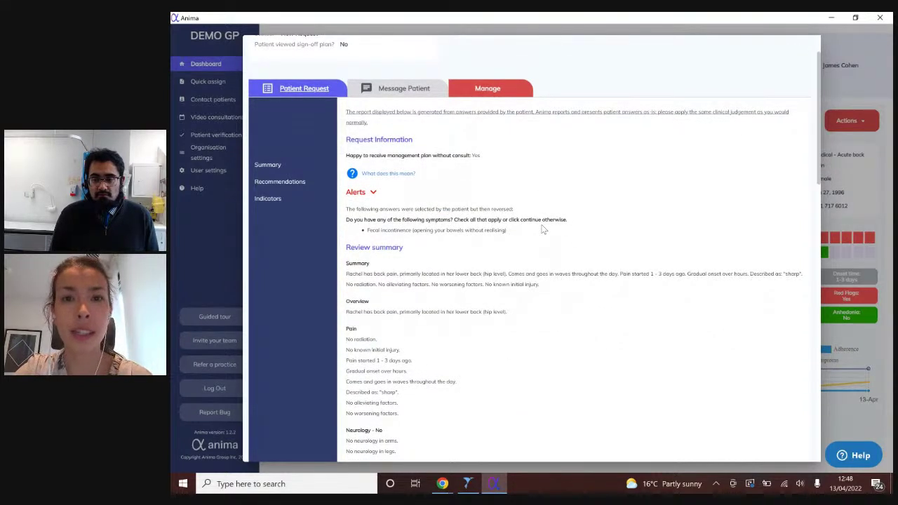
{"action": "scroll", "coordinate": [538, 223], "scroll_direction": "down", "scroll_amount": 1}
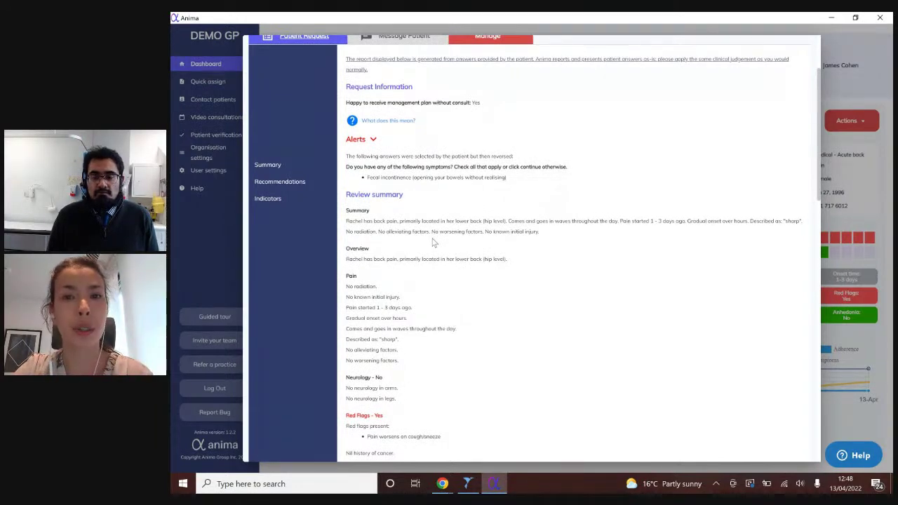
{"action": "scroll", "coordinate": [433, 242], "scroll_direction": "down", "scroll_amount": 1}
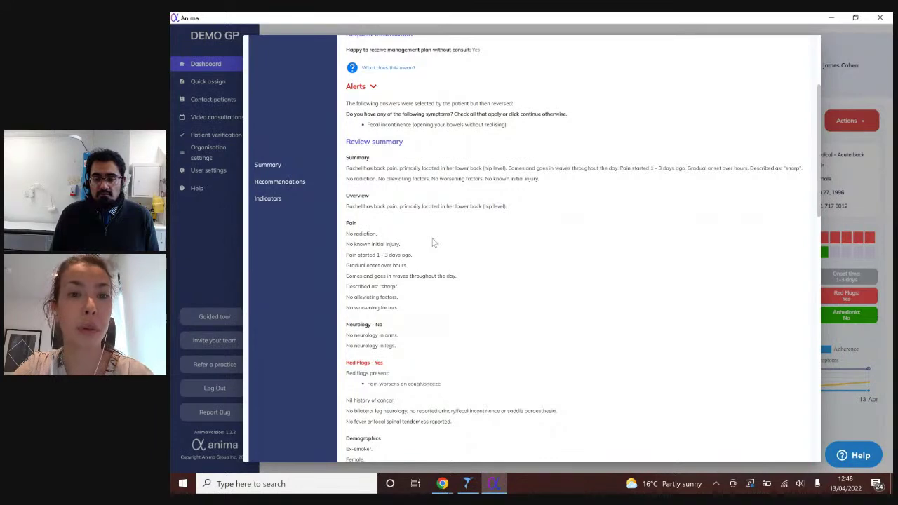
{"action": "left_click", "coordinate": [376, 89]}
{"action": "left_click", "coordinate": [376, 92]}
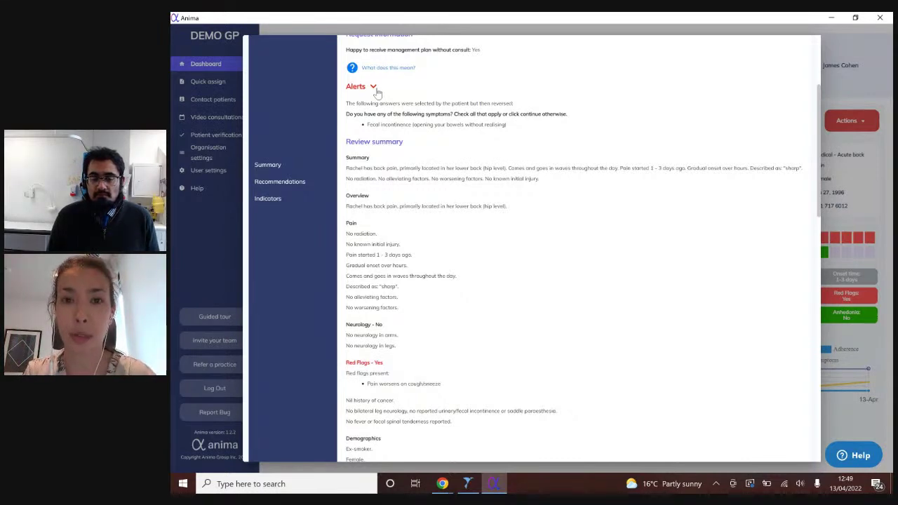
{"action": "scroll", "coordinate": [377, 92], "scroll_direction": "down", "scroll_amount": 3}
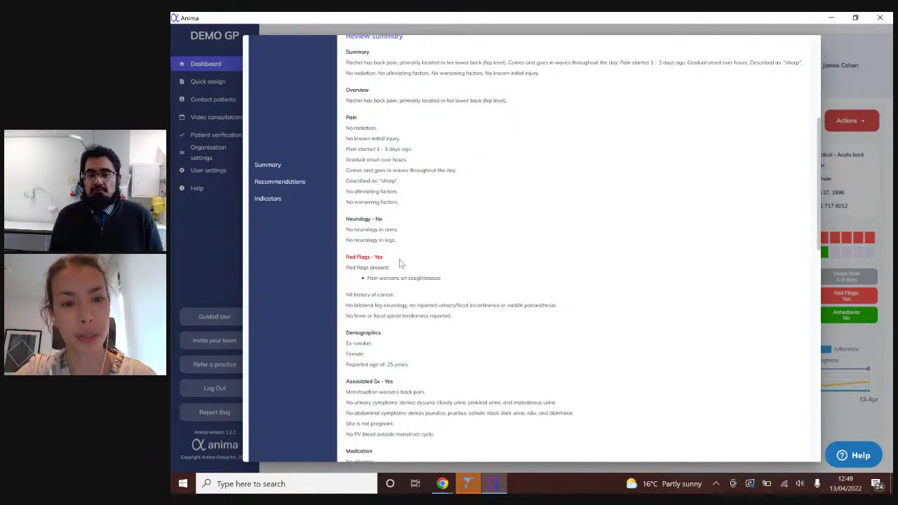
{"action": "scroll", "coordinate": [400, 263], "scroll_direction": "down", "scroll_amount": 2}
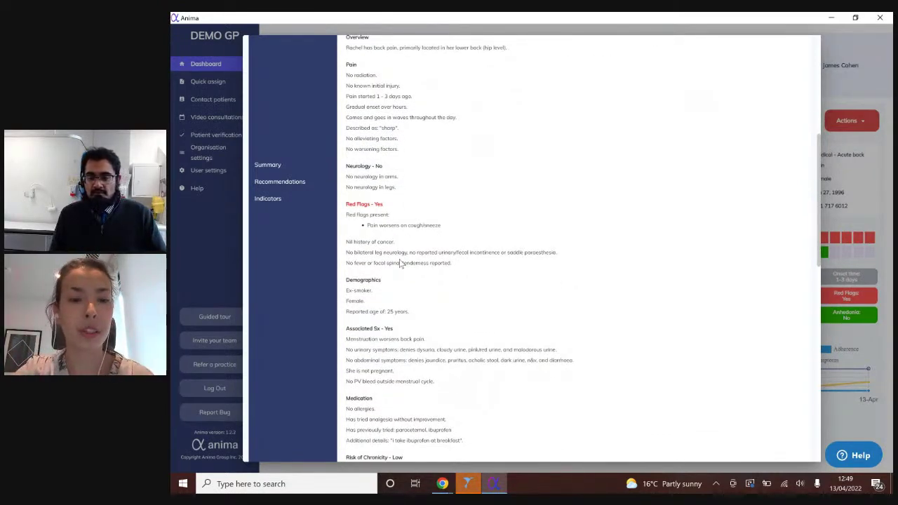
{"action": "scroll", "coordinate": [399, 264], "scroll_direction": "down", "scroll_amount": 3}
{"action": "scroll", "coordinate": [400, 260], "scroll_direction": "down", "scroll_amount": 6}
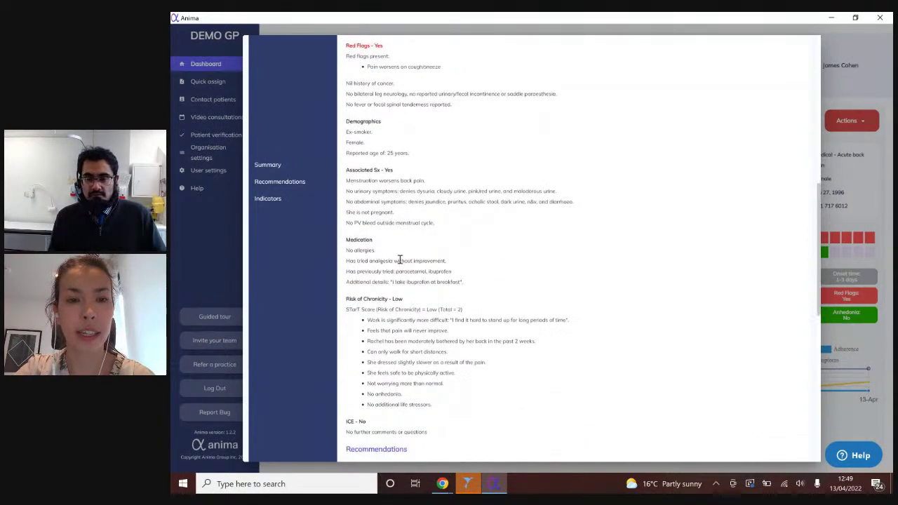
{"action": "scroll", "coordinate": [400, 260], "scroll_direction": "down", "scroll_amount": 9}
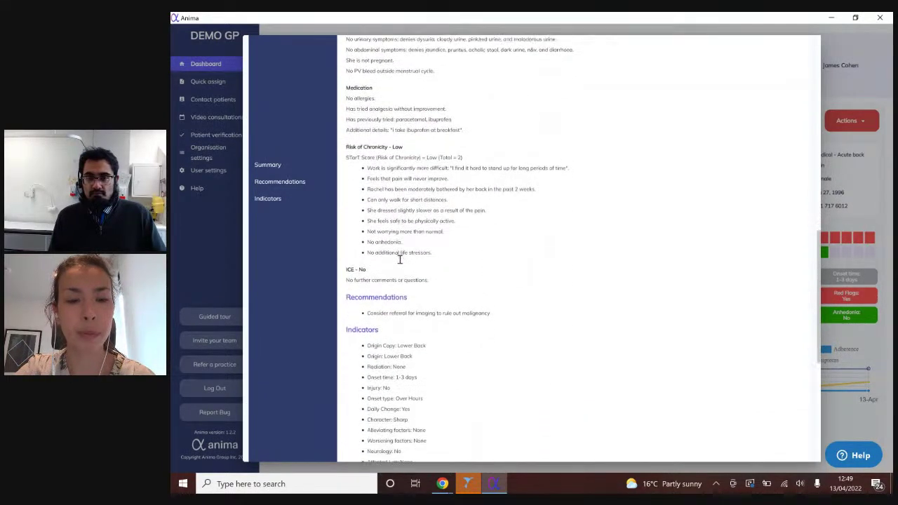
{"action": "scroll", "coordinate": [400, 263], "scroll_direction": "down", "scroll_amount": 7}
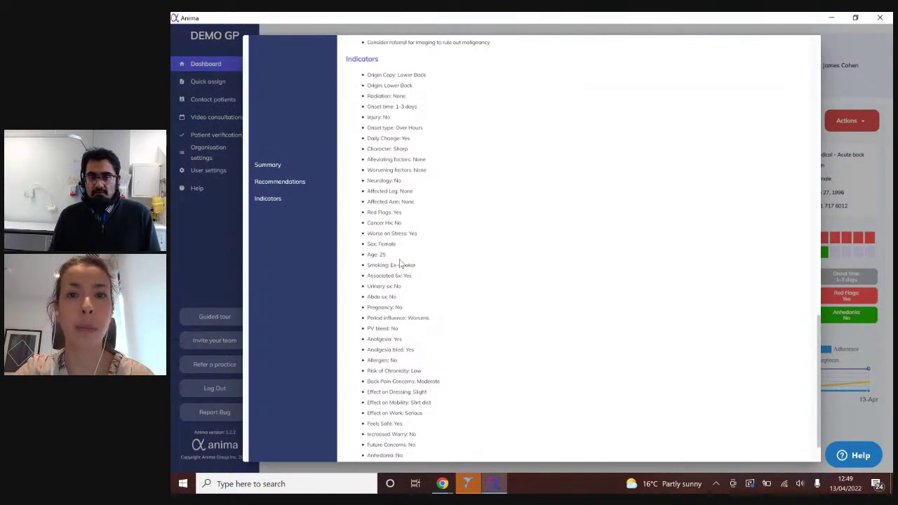
{"action": "scroll", "coordinate": [400, 263], "scroll_direction": "down", "scroll_amount": 2}
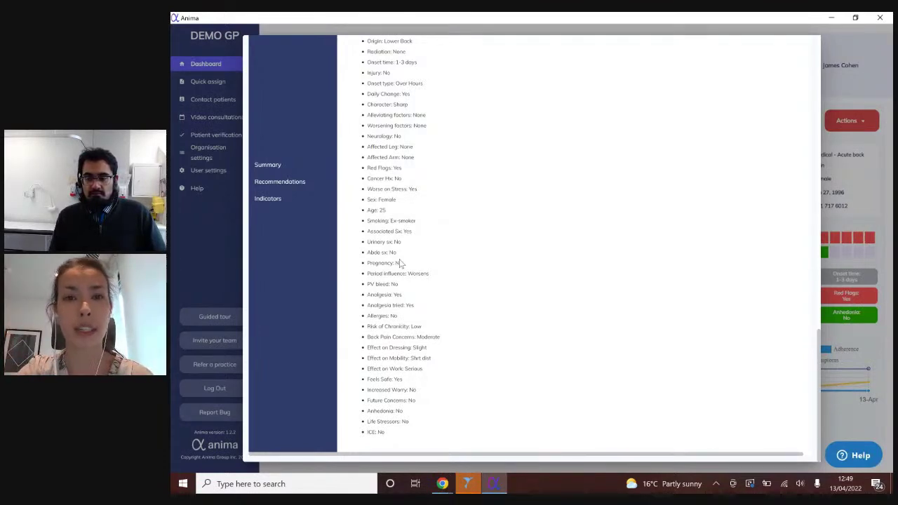
{"action": "scroll", "coordinate": [400, 263], "scroll_direction": "up", "scroll_amount": 10}
{"action": "scroll", "coordinate": [400, 263], "scroll_direction": "up", "scroll_amount": 5}
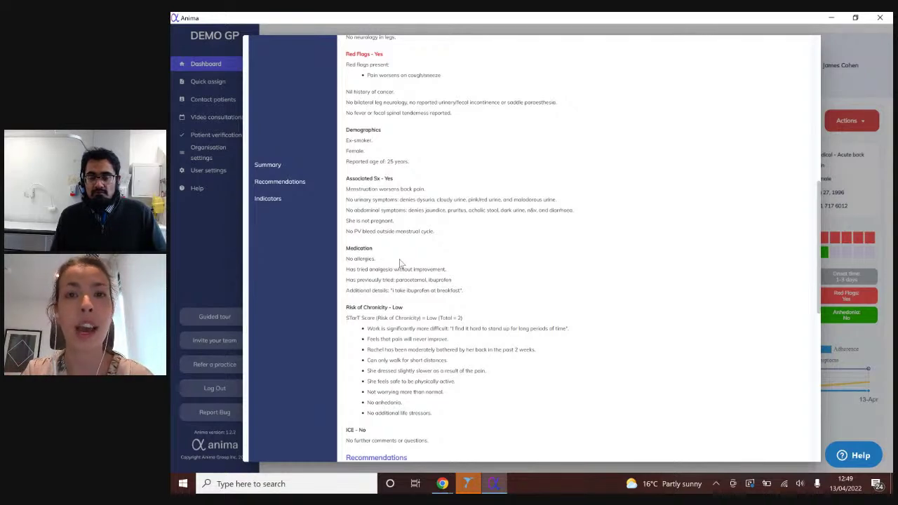
{"action": "scroll", "coordinate": [400, 263], "scroll_direction": "up", "scroll_amount": 10}
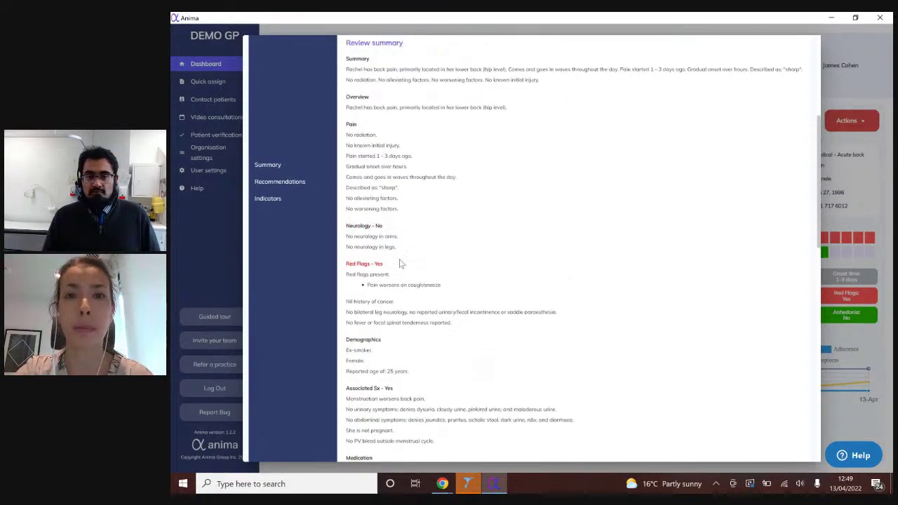
{"action": "scroll", "coordinate": [400, 263], "scroll_direction": "up", "scroll_amount": 3}
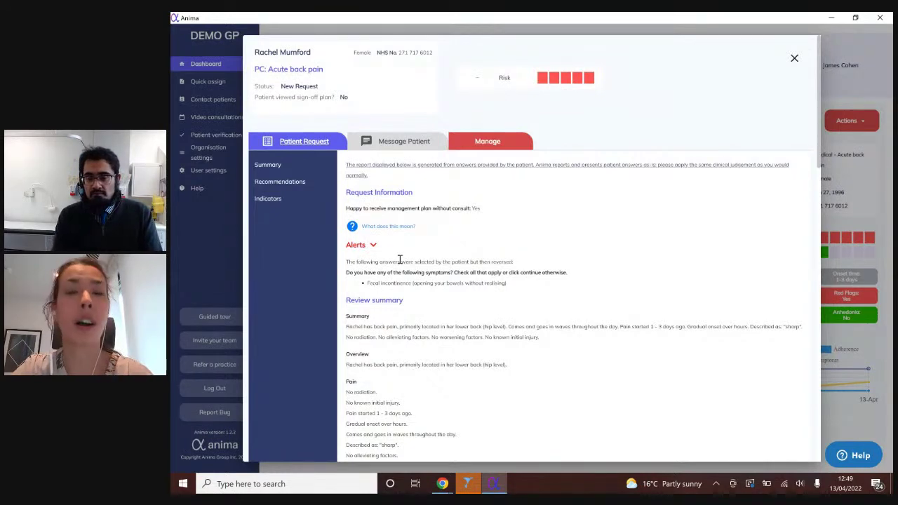
- Message the patient, reason 'I need to clarify something': 'What dosage of medication are you taking?'
{"action": "left_click", "coordinate": [406, 143]}
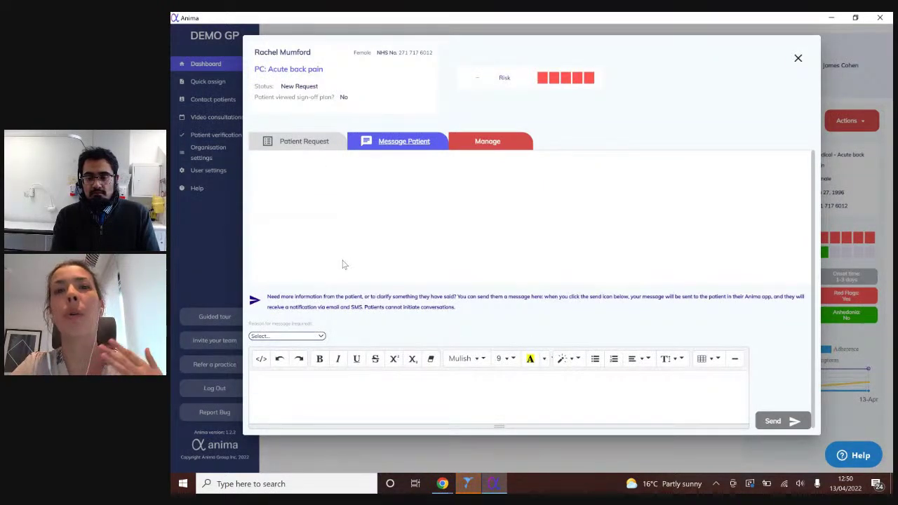
{"action": "left_click", "coordinate": [278, 340]}
{"action": "left_click", "coordinate": [281, 350]}
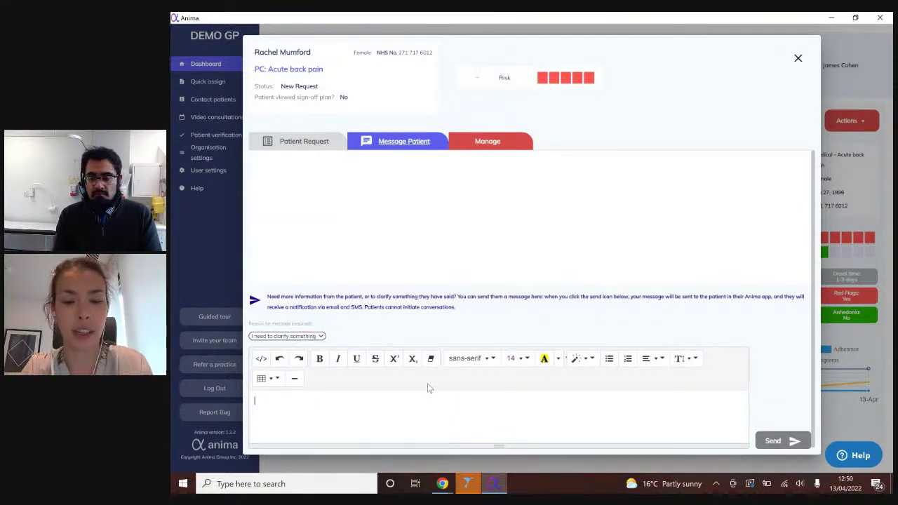
{"action": "type", "text": "What "}
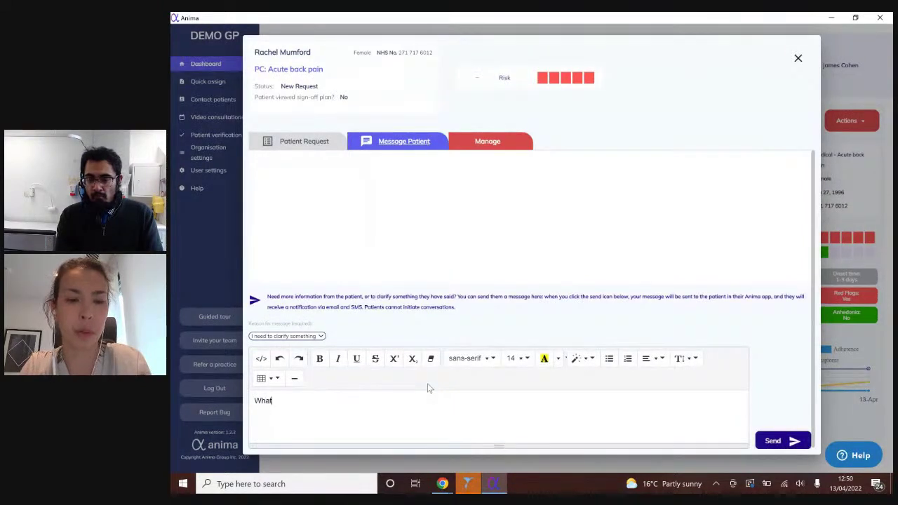
{"action": "type", "text": "dosage of "}
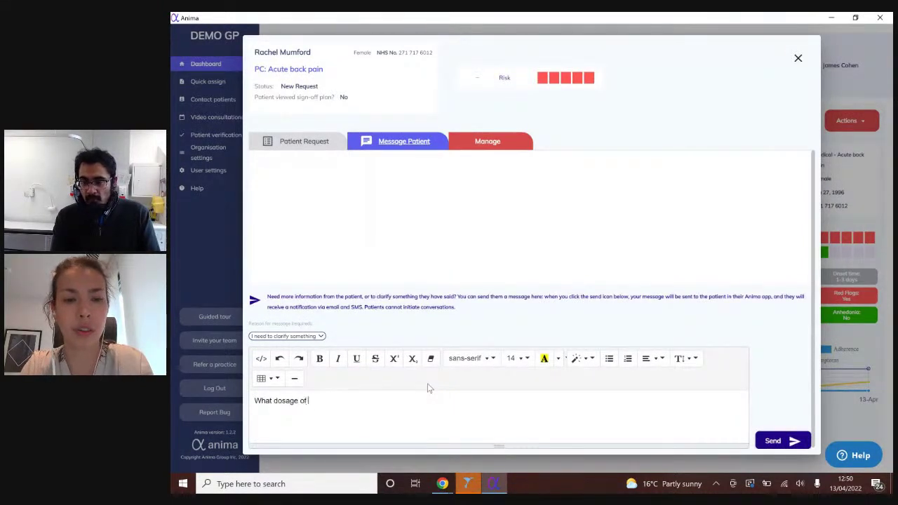
{"action": "type", "text": "medication are you taking?"}
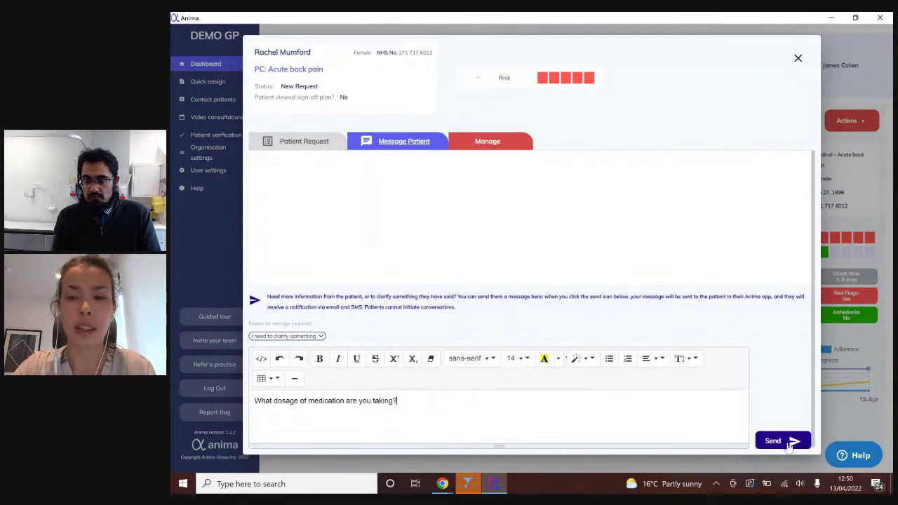
{"action": "left_click", "coordinate": [787, 441]}
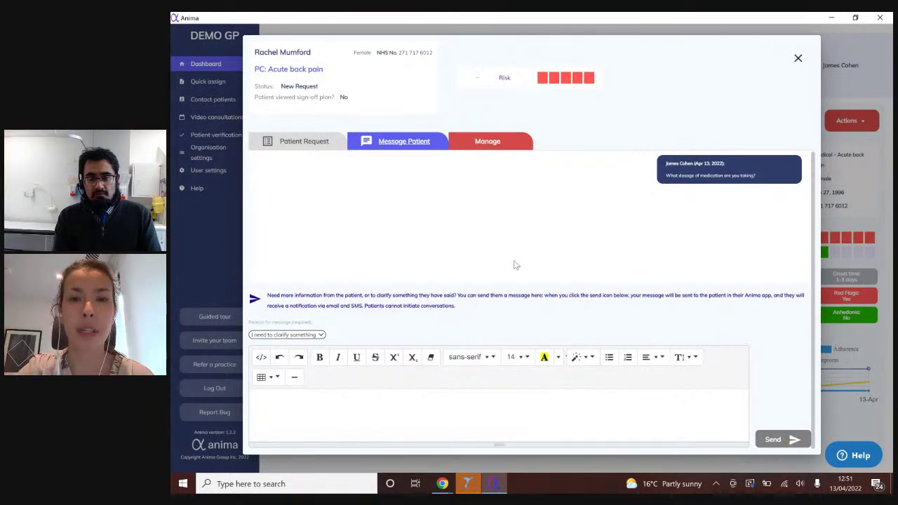
- Open the Manage step and browse the Add Prescription options list
{"action": "left_click", "coordinate": [517, 147]}
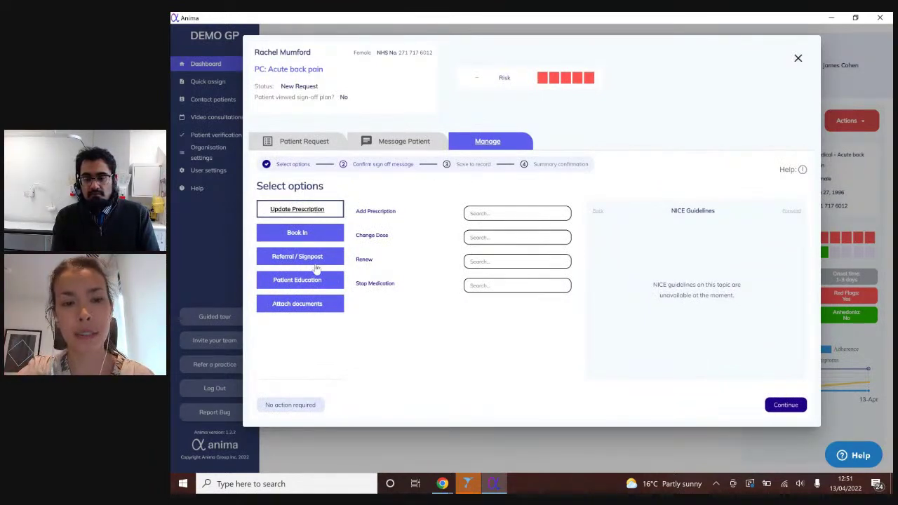
{"action": "left_click", "coordinate": [536, 212]}
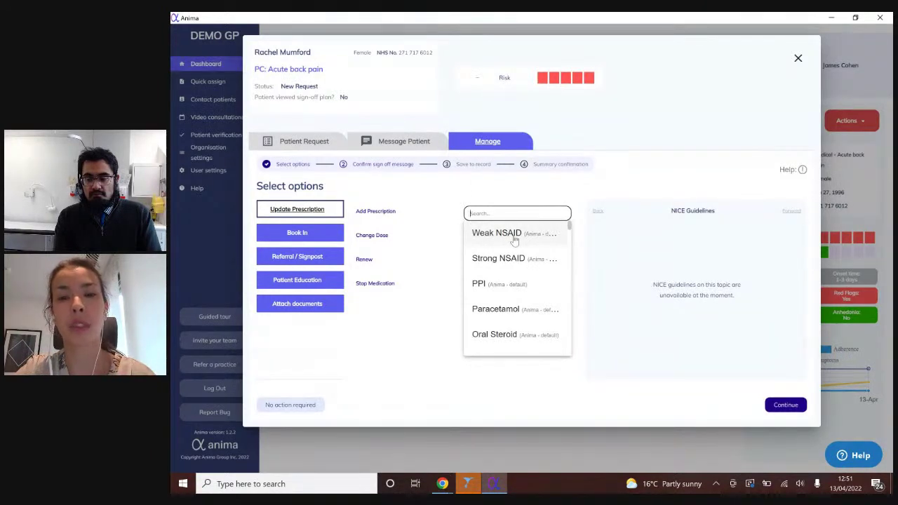
{"action": "scroll", "coordinate": [515, 241], "scroll_direction": "down", "scroll_amount": 1}
{"action": "scroll", "coordinate": [514, 241], "scroll_direction": "down", "scroll_amount": 5}
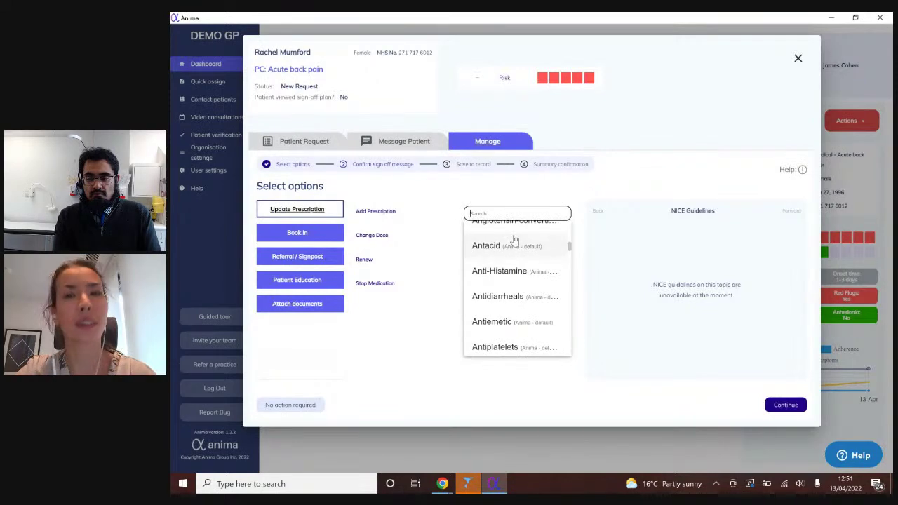
{"action": "scroll", "coordinate": [514, 240], "scroll_direction": "down", "scroll_amount": 2}
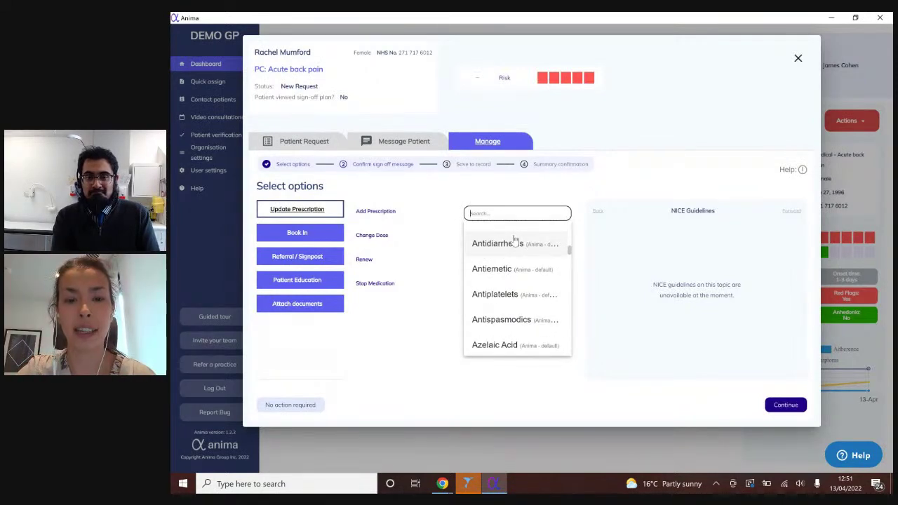
- Search 'cust', start Add Custom..., then cancel the Create New Option dialog
{"action": "type", "text": "cust"}
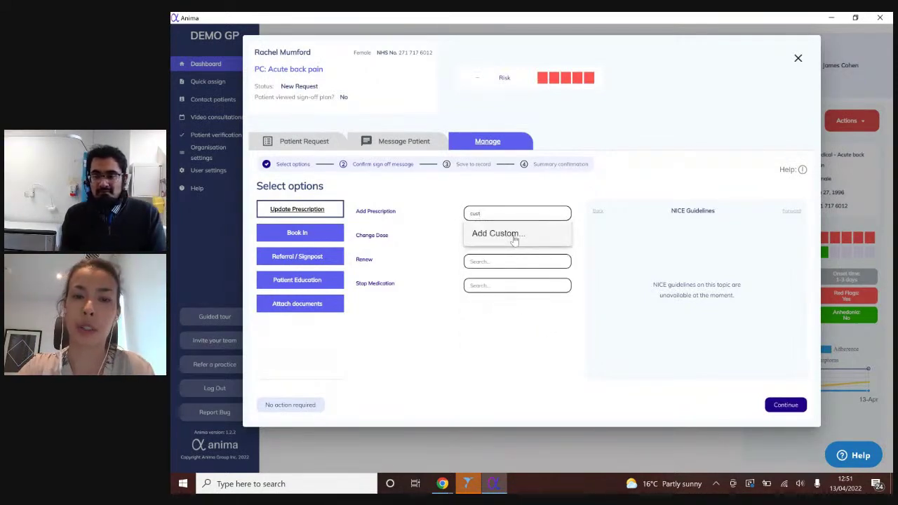
{"action": "left_click", "coordinate": [513, 238]}
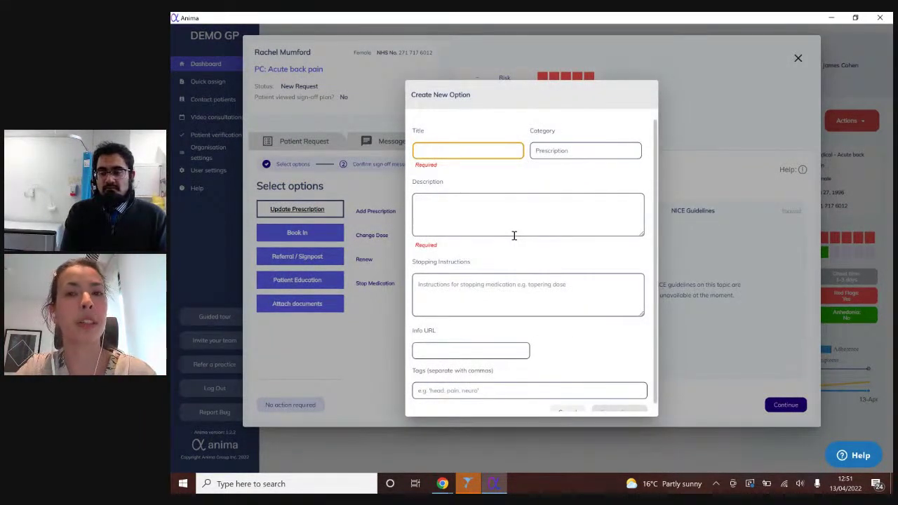
{"action": "scroll", "coordinate": [514, 236], "scroll_direction": "down", "scroll_amount": 1}
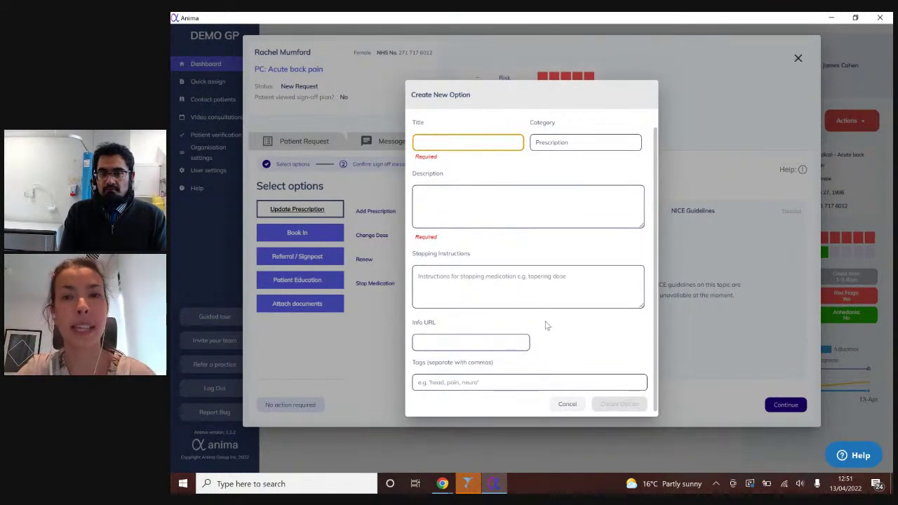
{"action": "left_click", "coordinate": [570, 405]}
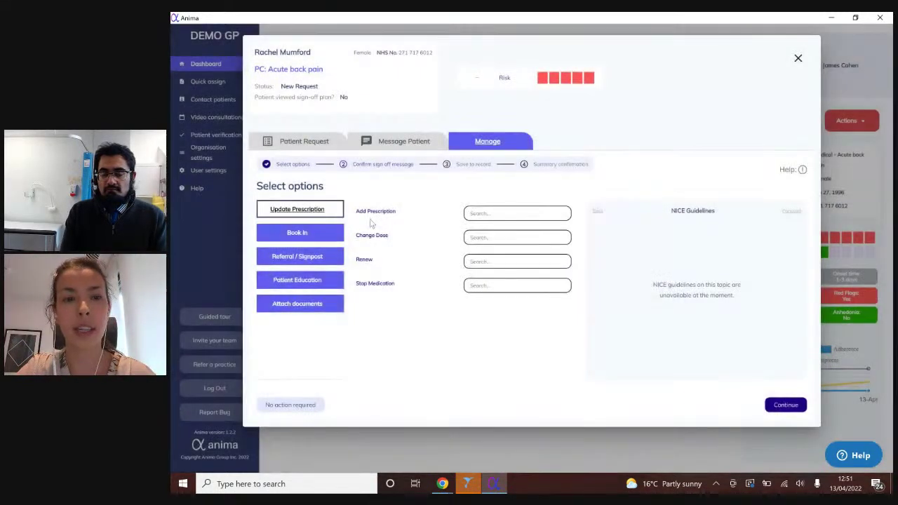
- Book a Face to Face Consult and add Sciatica - Exercise patient education
{"action": "left_click", "coordinate": [324, 232]}
{"action": "left_click", "coordinate": [473, 213]}
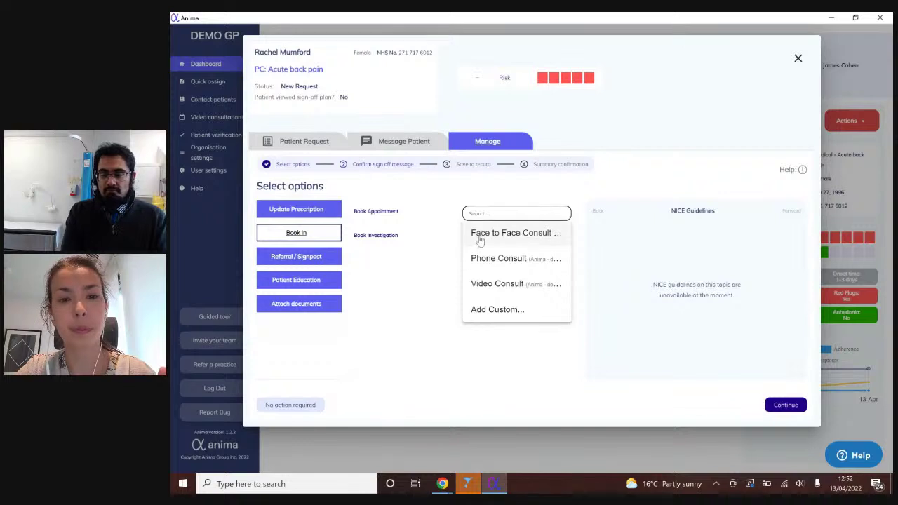
{"action": "left_click", "coordinate": [477, 235]}
{"action": "left_click", "coordinate": [297, 280]}
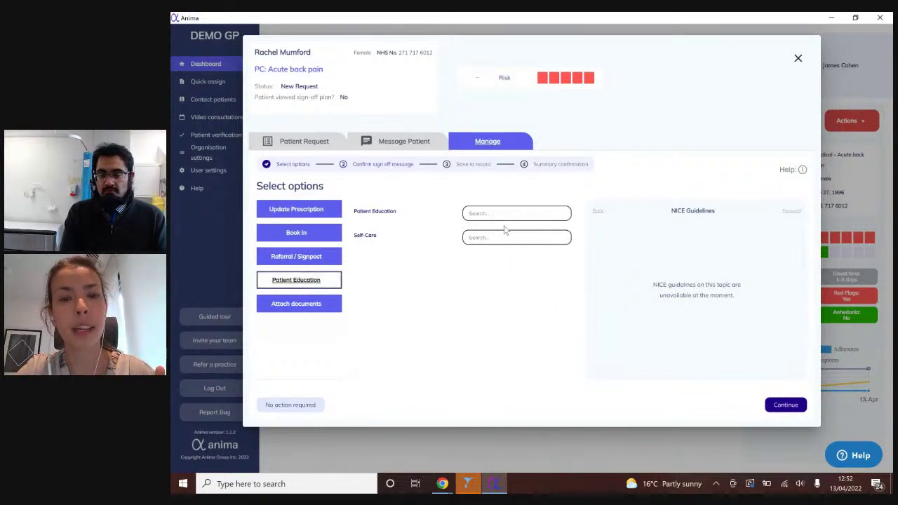
{"action": "left_click", "coordinate": [507, 210]}
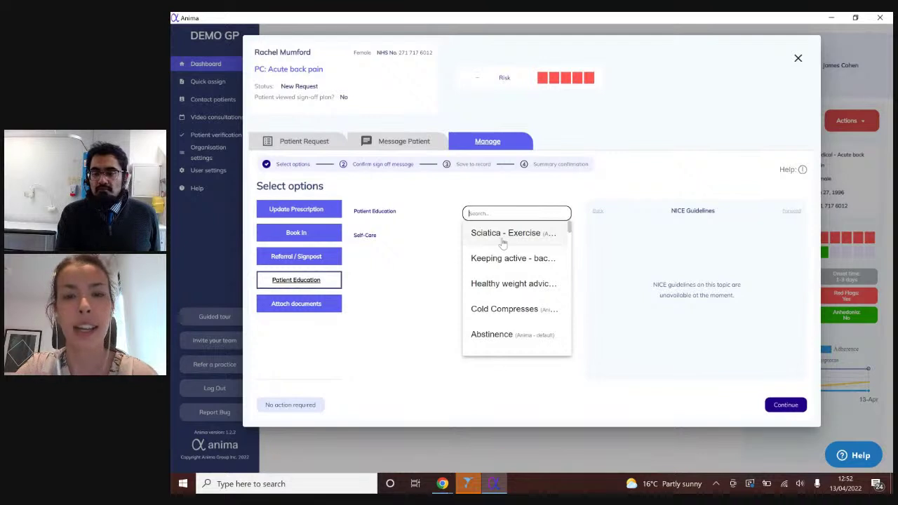
{"action": "left_click", "coordinate": [502, 239]}
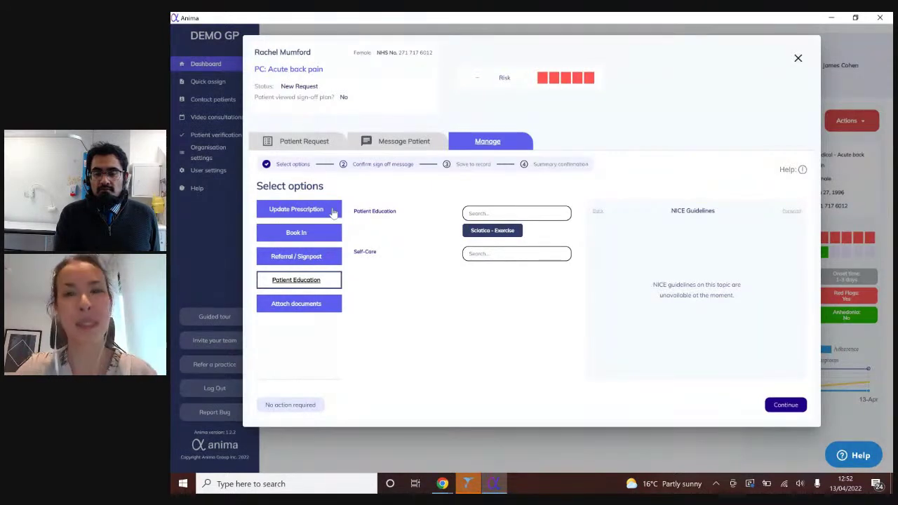
- Recheck the prescription, booking and education choices, then continue to the sign-off message
{"action": "left_click", "coordinate": [334, 211]}
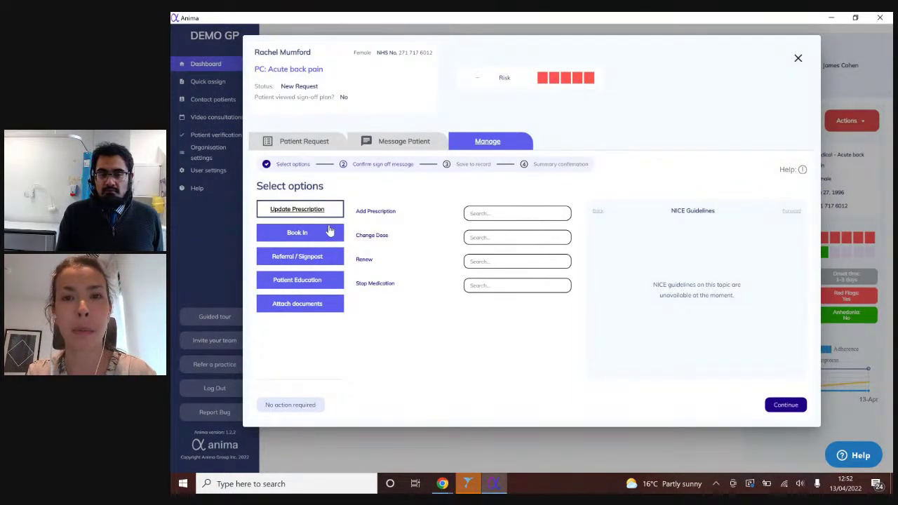
{"action": "left_click", "coordinate": [329, 231]}
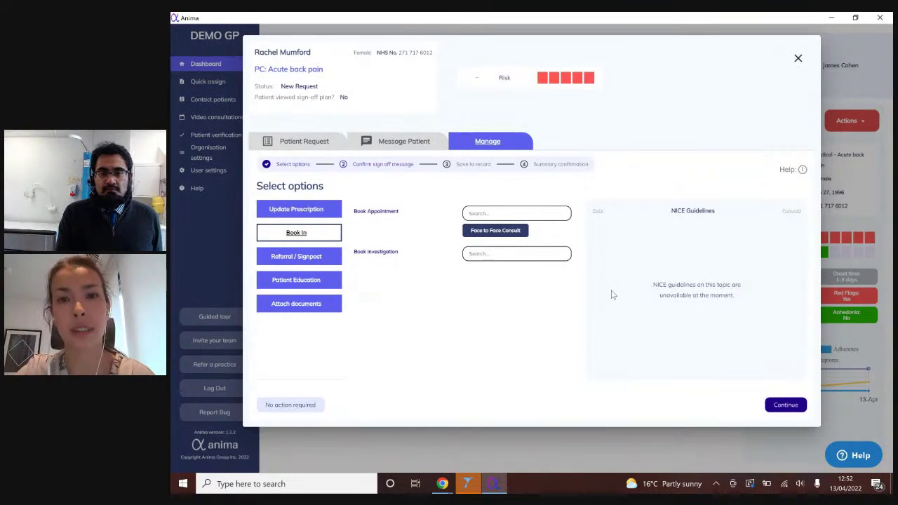
{"action": "left_click", "coordinate": [323, 215]}
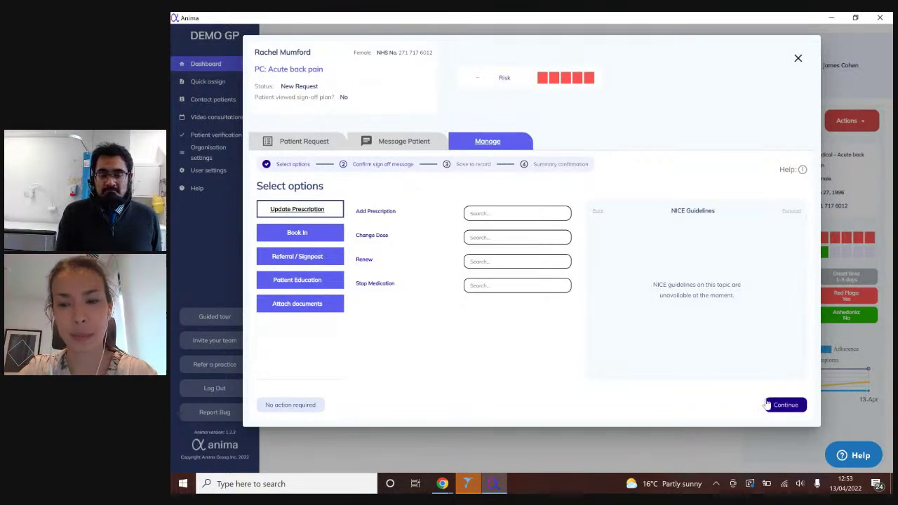
{"action": "left_click", "coordinate": [325, 290]}
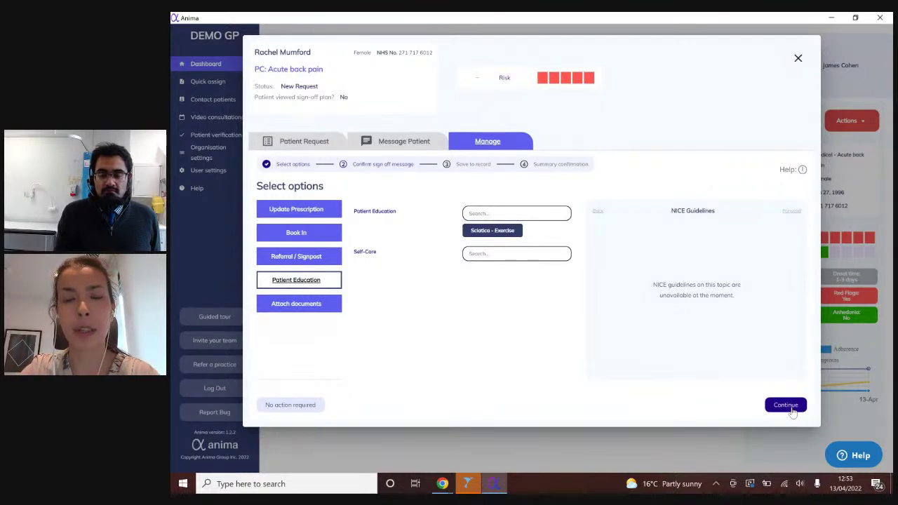
{"action": "left_click", "coordinate": [786, 405]}
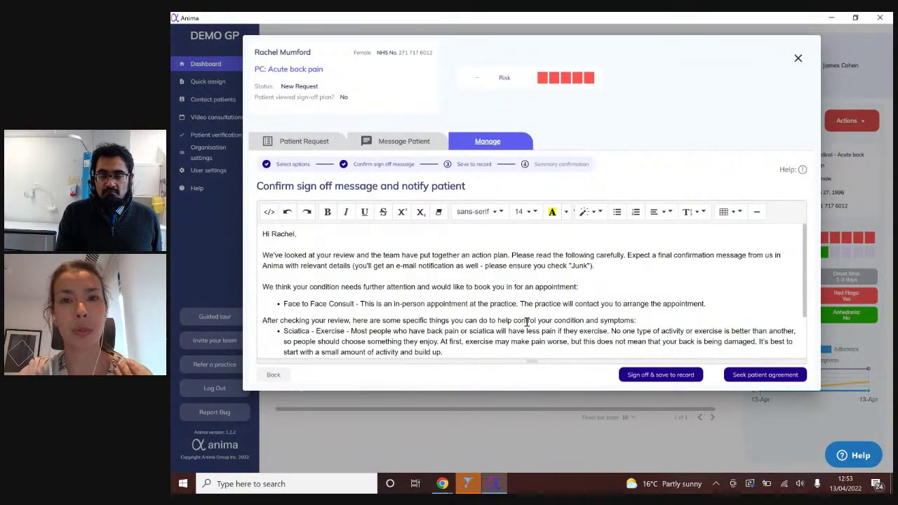
- Delete the whole sign-off message, restore it with Ctrl+Z, then choose 'Sign off & save to record'
{"action": "scroll", "coordinate": [527, 322], "scroll_direction": "down", "scroll_amount": 2}
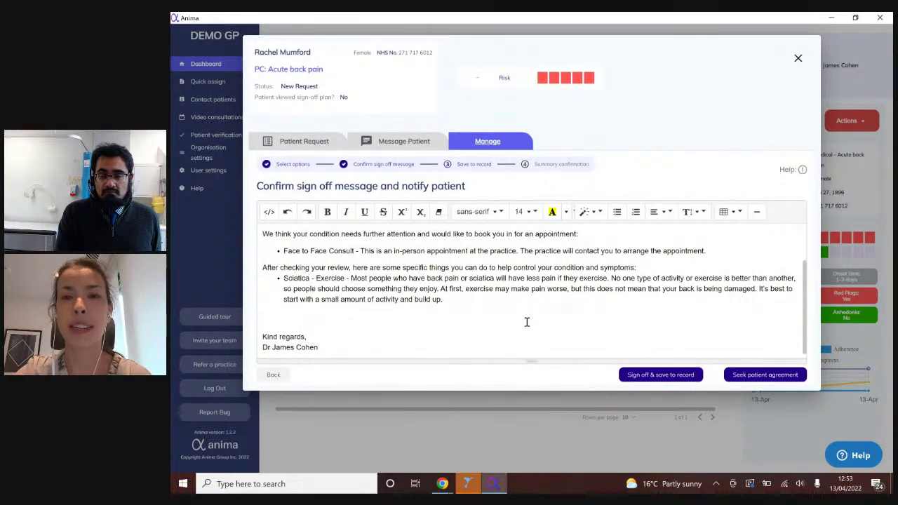
{"action": "scroll", "coordinate": [527, 322], "scroll_direction": "up", "scroll_amount": 2}
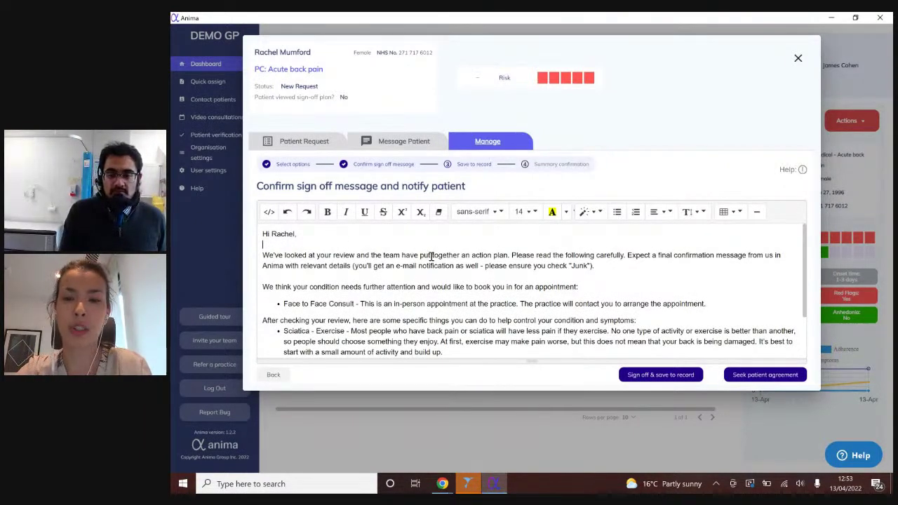
{"action": "left_click_drag", "start_coordinate": [600, 266], "coordinate": [404, 256]}
{"action": "left_click", "coordinate": [406, 256]}
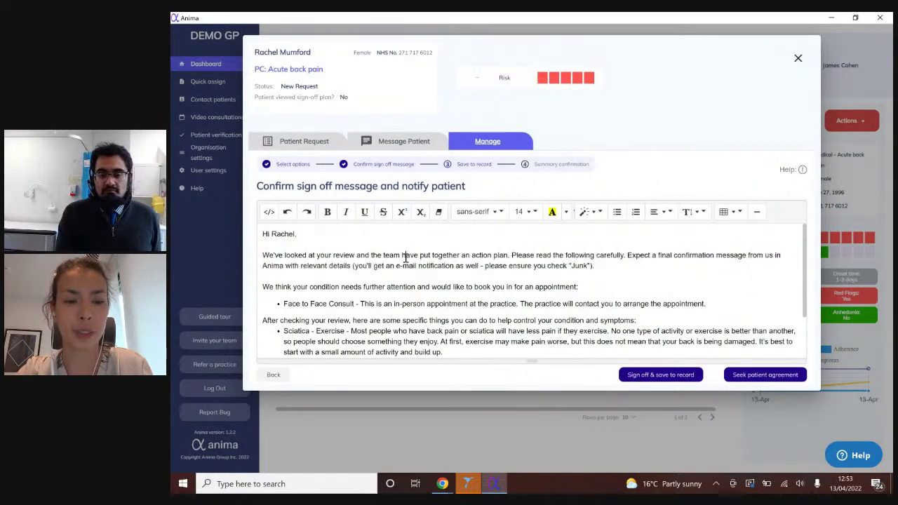
{"action": "key", "text": "ctrl+a"}
{"action": "key", "text": "Delete"}
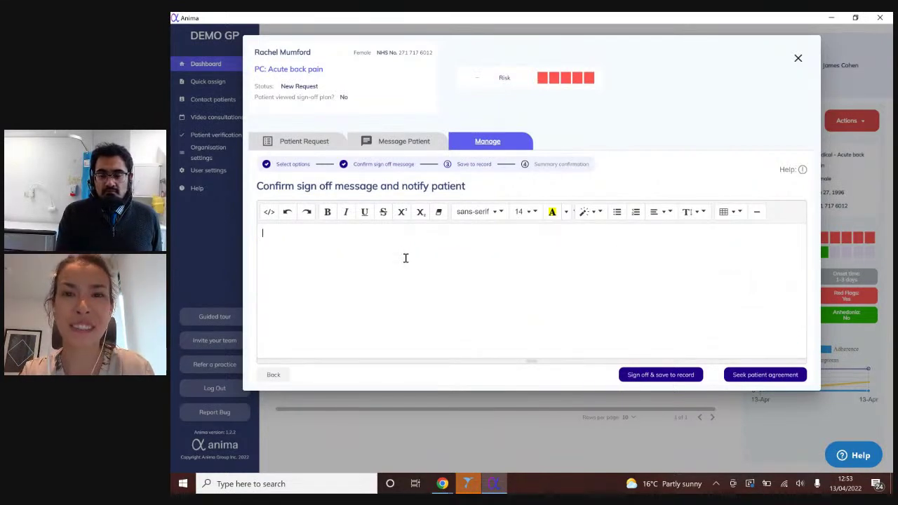
{"action": "key", "text": "ctrl+z"}
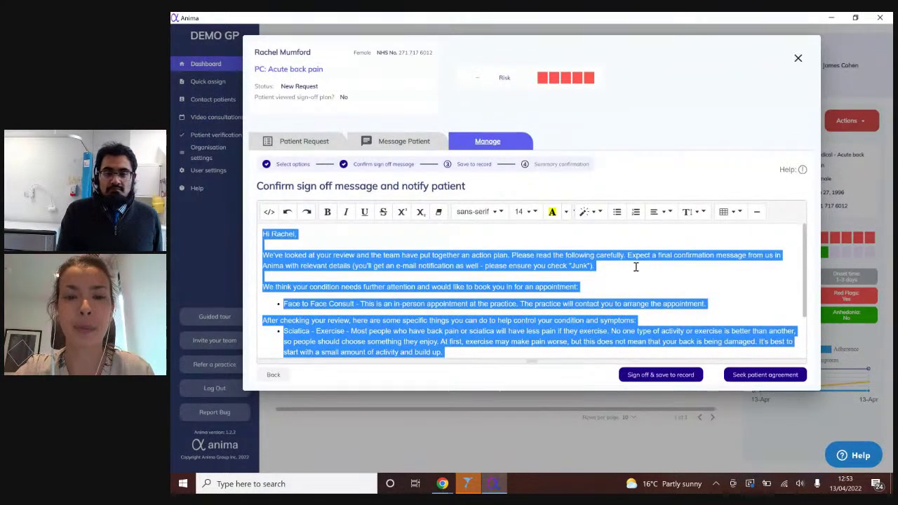
{"action": "left_click", "coordinate": [636, 267]}
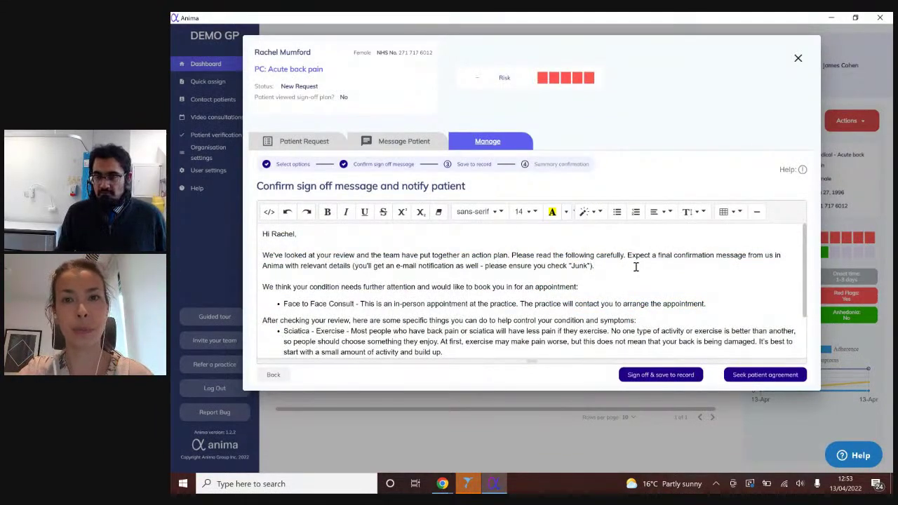
{"action": "scroll", "coordinate": [636, 267], "scroll_direction": "down", "scroll_amount": 3}
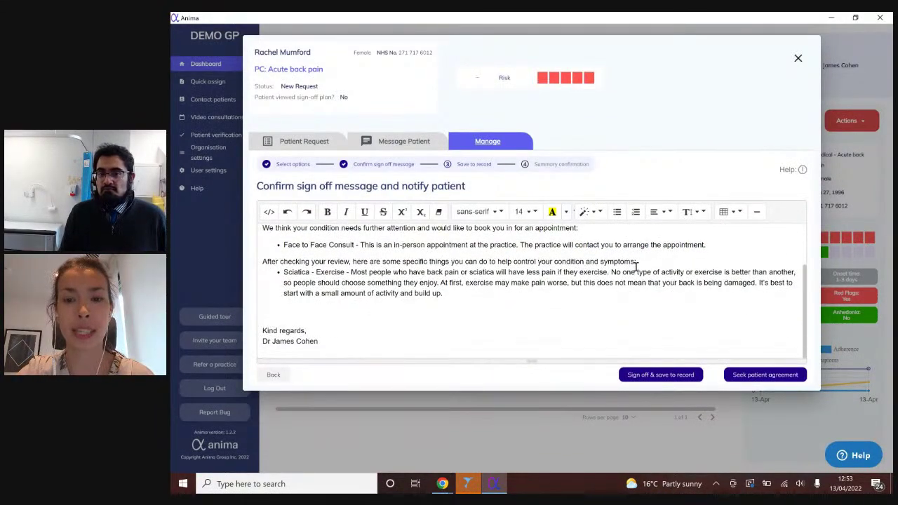
{"action": "left_click", "coordinate": [651, 382]}
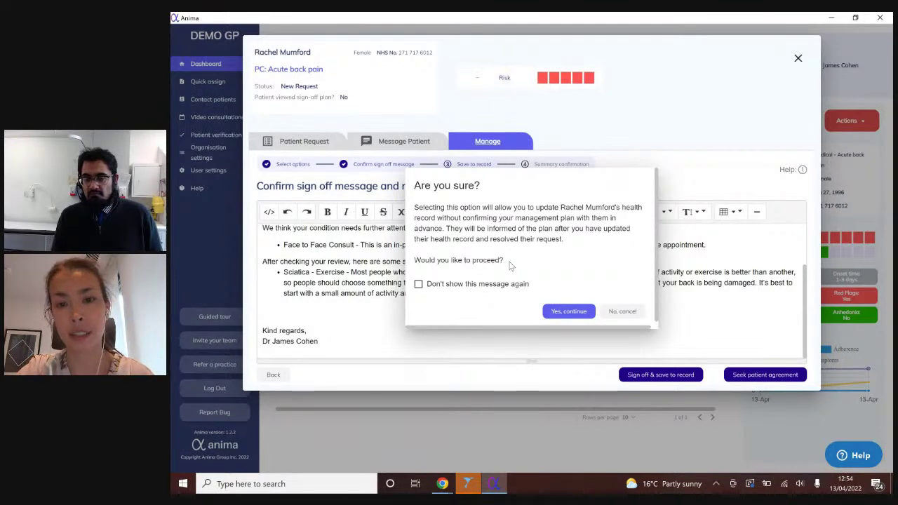
- Confirm continuing without patient agreement and look through the patient's existing problems
{"action": "left_click", "coordinate": [560, 317]}
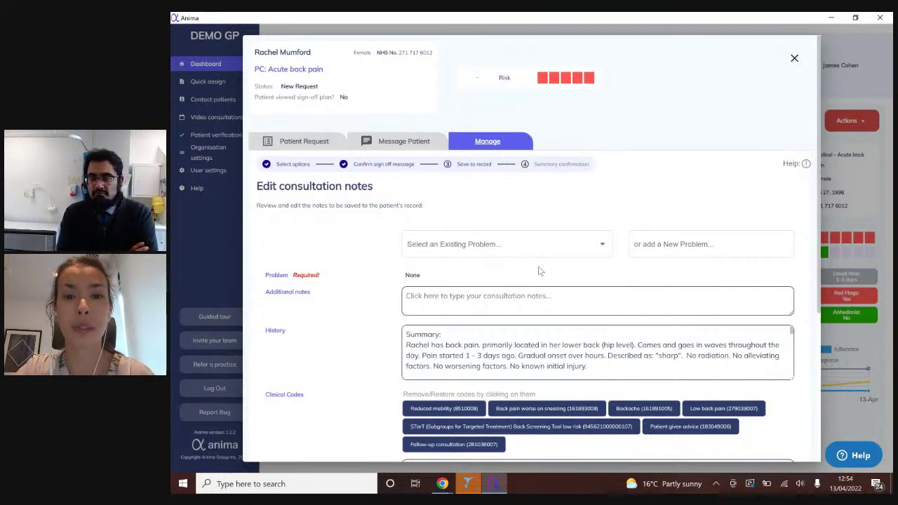
{"action": "left_click", "coordinate": [577, 249]}
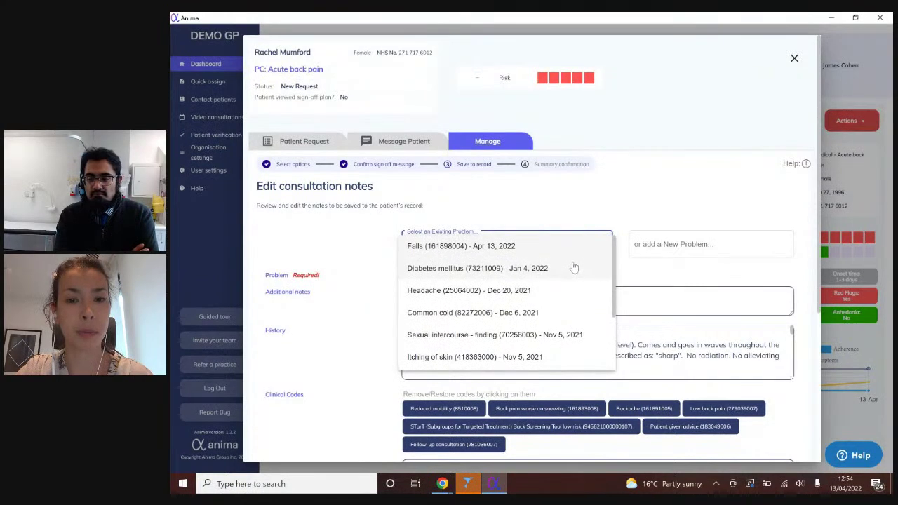
{"action": "scroll", "coordinate": [573, 266], "scroll_direction": "down", "scroll_amount": 2}
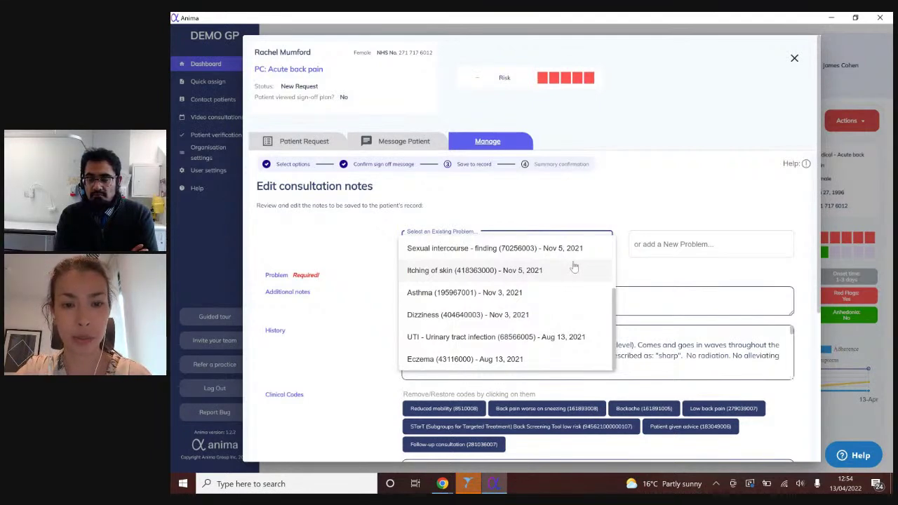
{"action": "scroll", "coordinate": [574, 289], "scroll_direction": "up", "scroll_amount": 3}
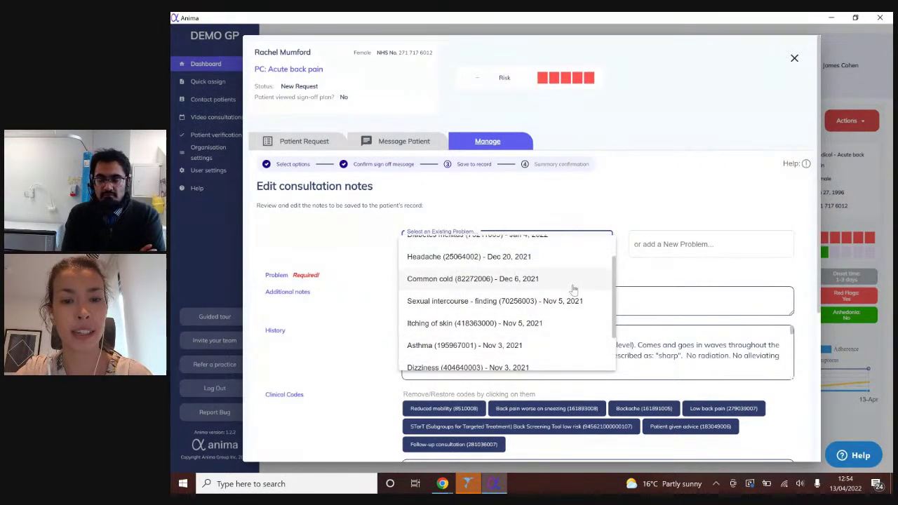
- Add Sciatica as a new problem and continue to the summary confirmation
{"action": "left_click", "coordinate": [702, 245]}
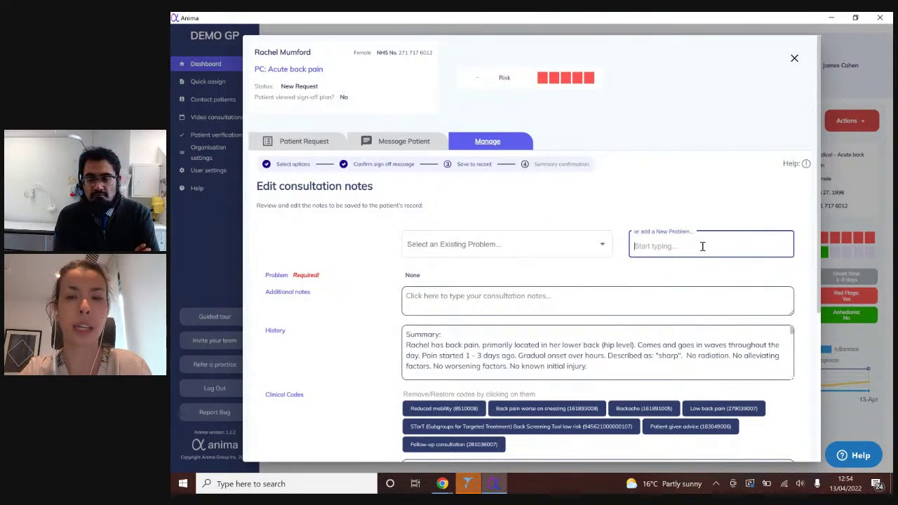
{"action": "type", "text": "sciatica"}
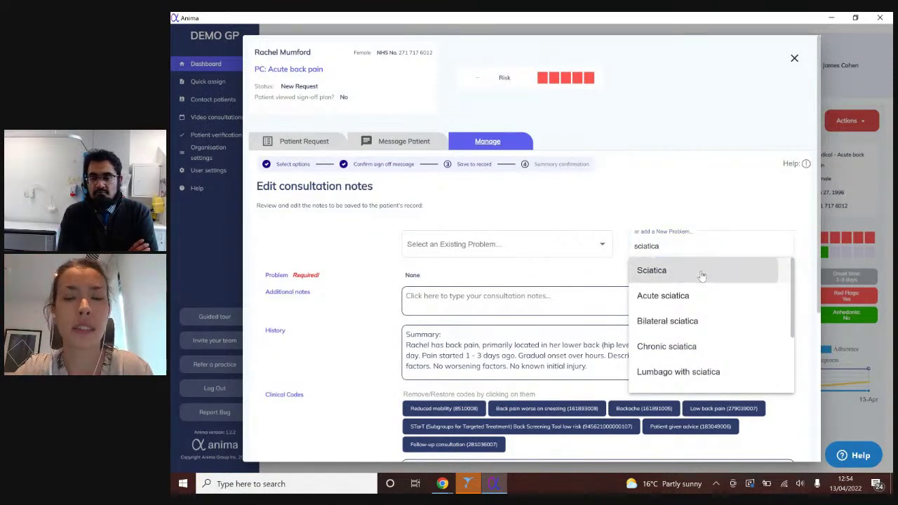
{"action": "left_click", "coordinate": [702, 275]}
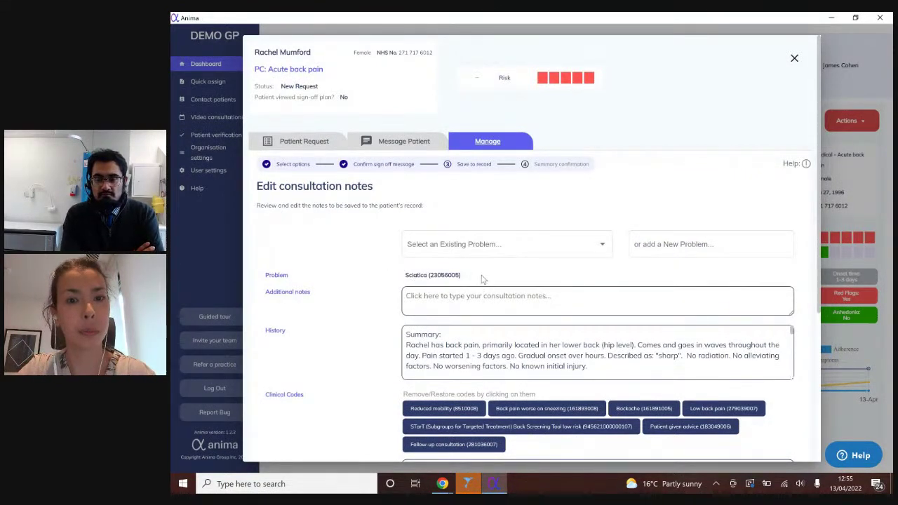
{"action": "scroll", "coordinate": [806, 294], "scroll_direction": "down", "scroll_amount": 3}
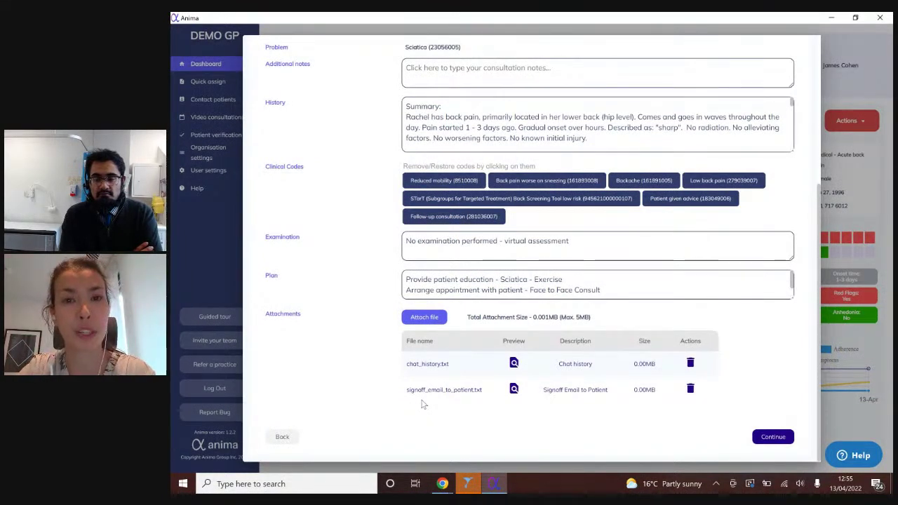
{"action": "left_click", "coordinate": [762, 438]}
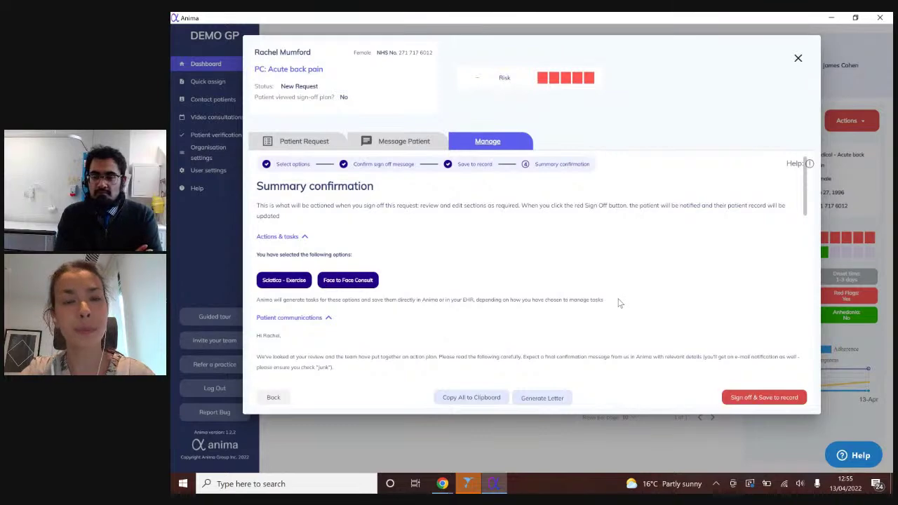
- Review the summary confirmation and sign off, saving the review to SystmOne
{"action": "scroll", "coordinate": [619, 302], "scroll_direction": "down", "scroll_amount": 1}
{"action": "scroll", "coordinate": [619, 303], "scroll_direction": "down", "scroll_amount": 4}
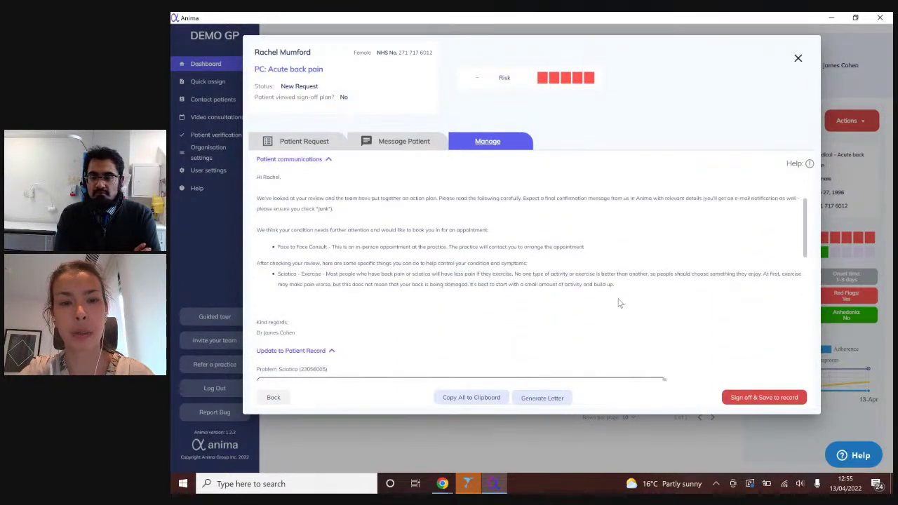
{"action": "scroll", "coordinate": [680, 300], "scroll_direction": "down", "scroll_amount": 10}
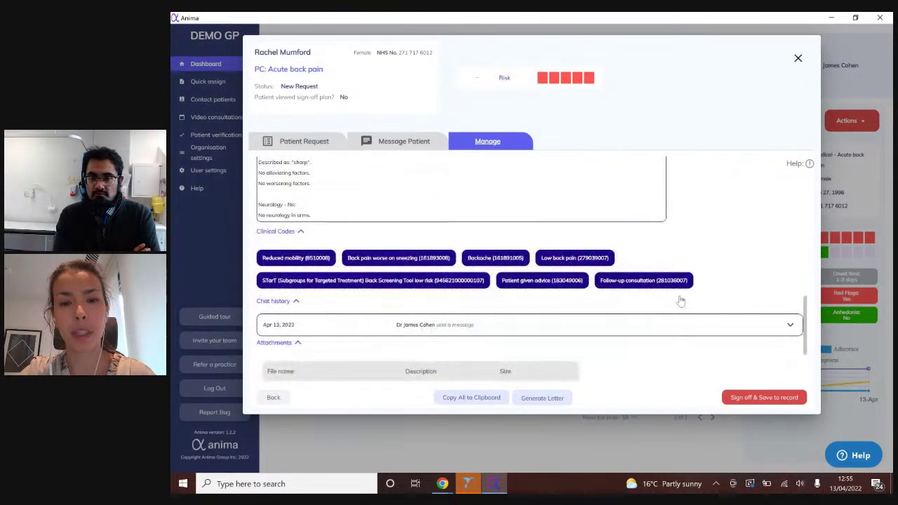
{"action": "left_click", "coordinate": [751, 398]}
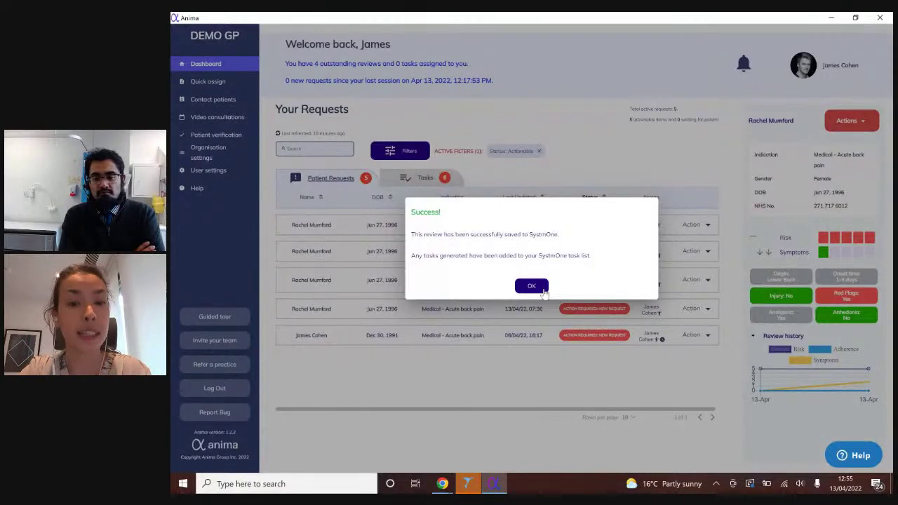
- Dismiss the success message and unlock SystmOne with the account password
{"action": "left_click", "coordinate": [528, 286]}
{"action": "left_click", "coordinate": [467, 484]}
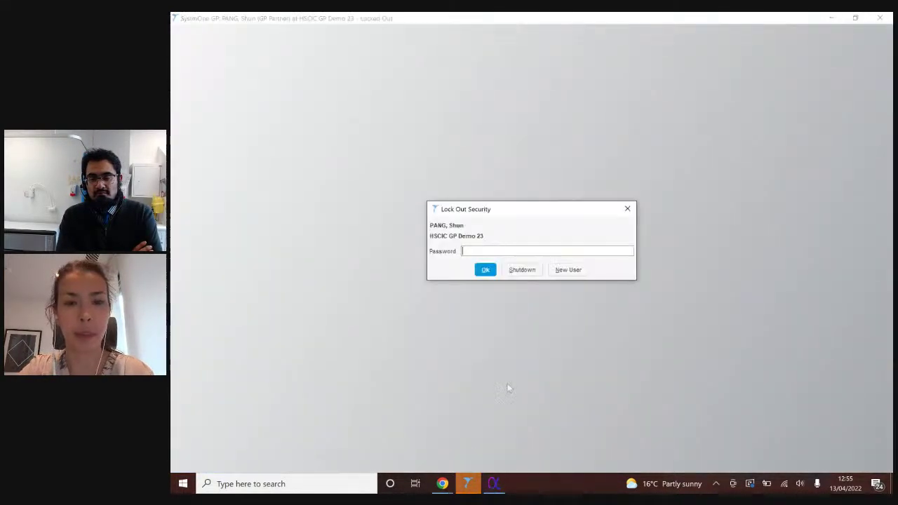
{"action": "type", "text": "●●●●●●●●●●●"}
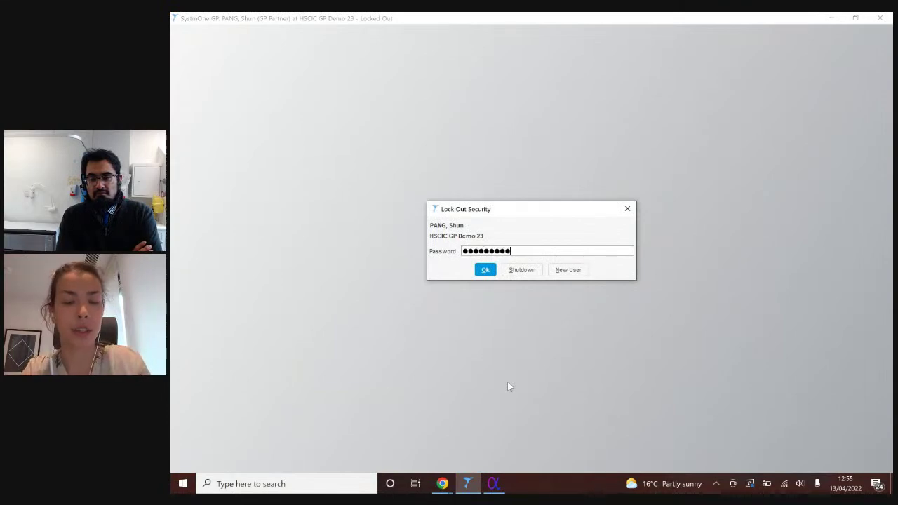
{"action": "left_click", "coordinate": [484, 271]}
- Open the patient's record from Patient > Recent Patients
{"action": "left_click", "coordinate": [186, 31]}
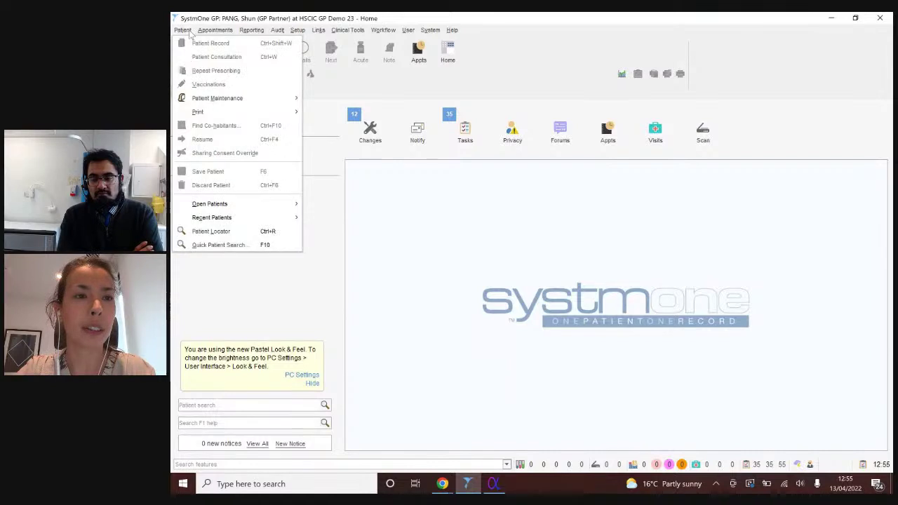
{"action": "mouse_move", "coordinate": [261, 220]}
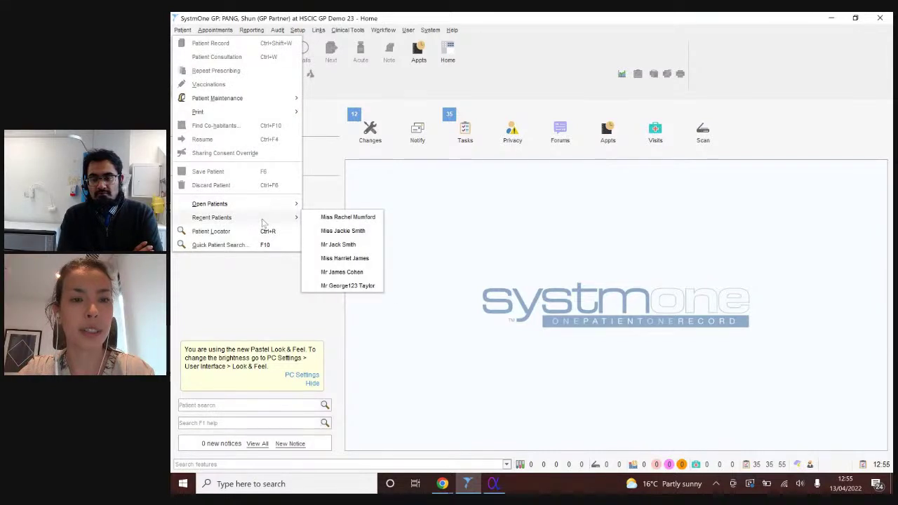
{"action": "left_click", "coordinate": [324, 219]}
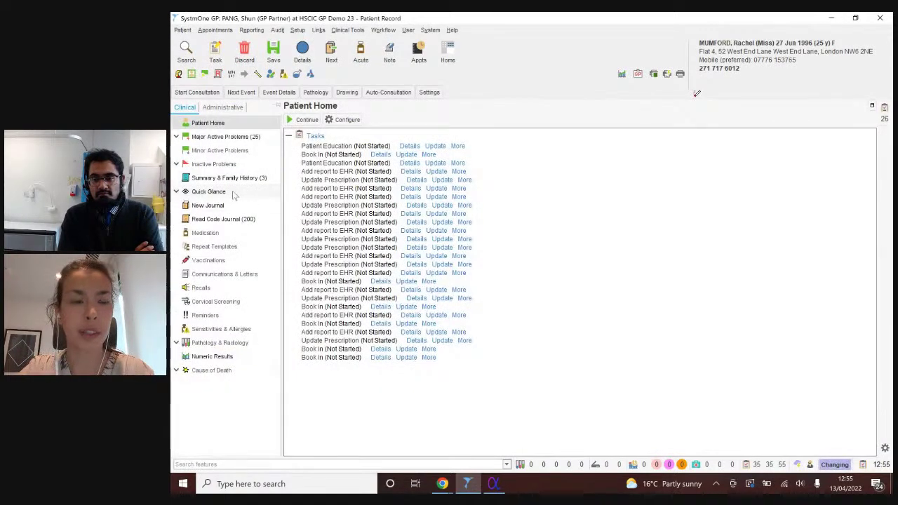
- Open Quick Glance and review the 13 Apr 2022 consultation with Sciatica (XE1FC) and STarT Back low risk
{"action": "left_click", "coordinate": [208, 192]}
{"action": "left_click_drag", "start_coordinate": [875, 140], "coordinate": [879, 364]}
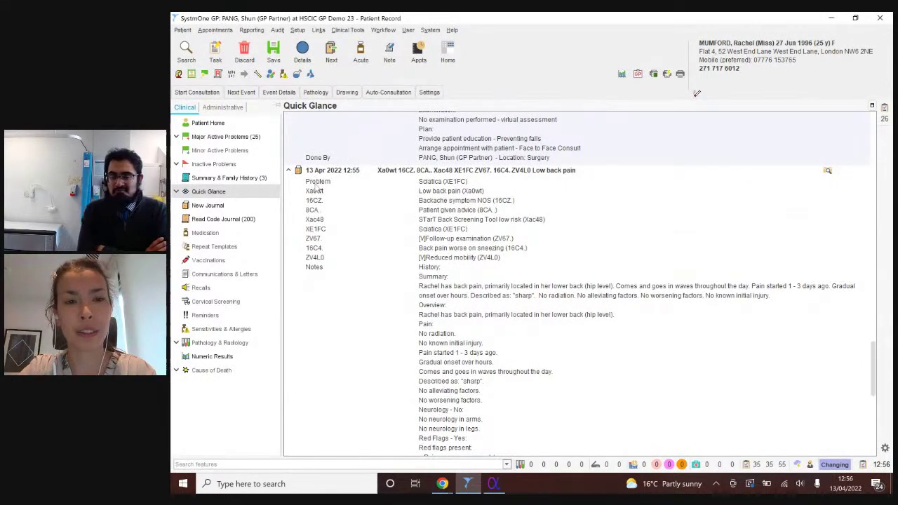
{"action": "scroll", "coordinate": [497, 182], "scroll_direction": "down", "scroll_amount": 2}
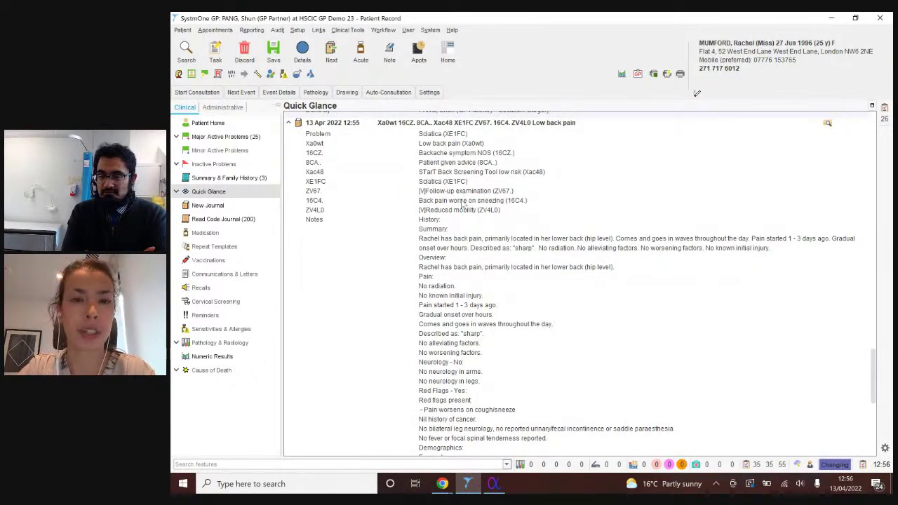
{"action": "scroll", "coordinate": [463, 204], "scroll_direction": "down", "scroll_amount": 2}
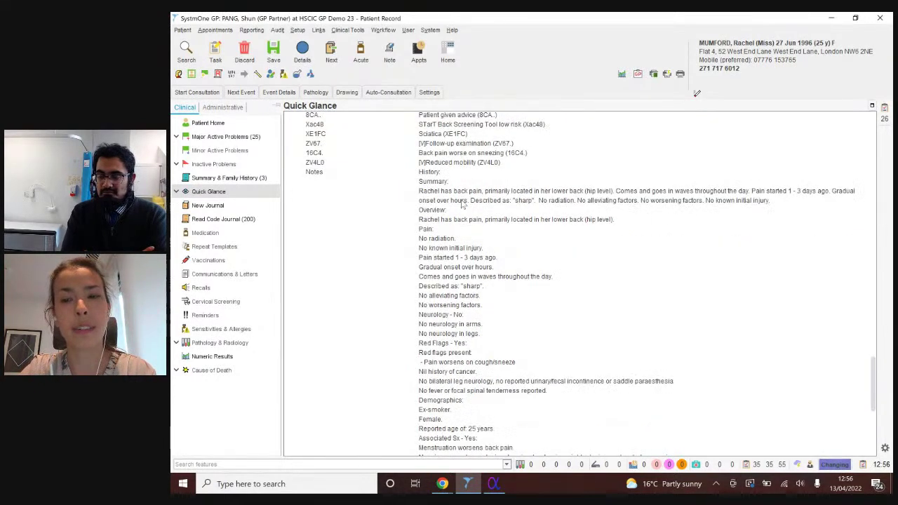
{"action": "scroll", "coordinate": [463, 204], "scroll_direction": "down", "scroll_amount": 4}
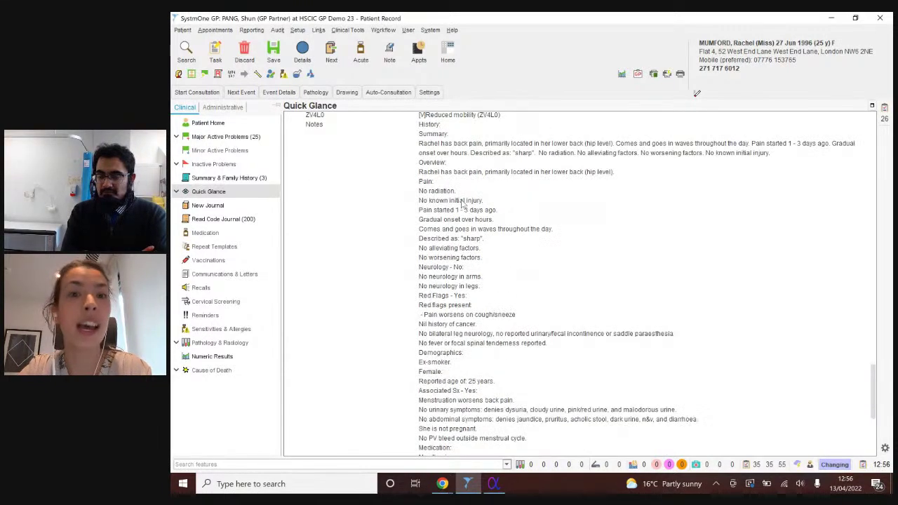
{"action": "scroll", "coordinate": [463, 204], "scroll_direction": "up", "scroll_amount": 4}
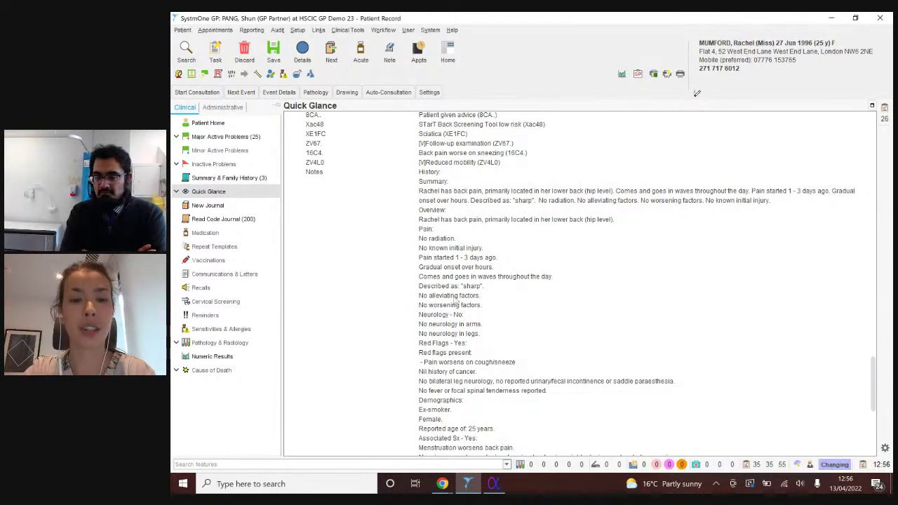
- Switch from the patient web page back to the Anima clinician dashboard window
{"action": "mouse_move", "coordinate": [444, 486]}
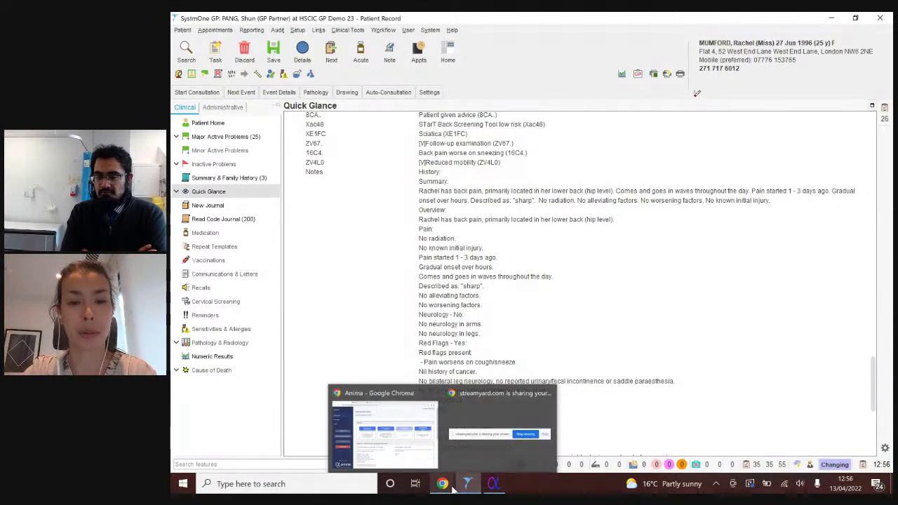
{"action": "left_click", "coordinate": [393, 428]}
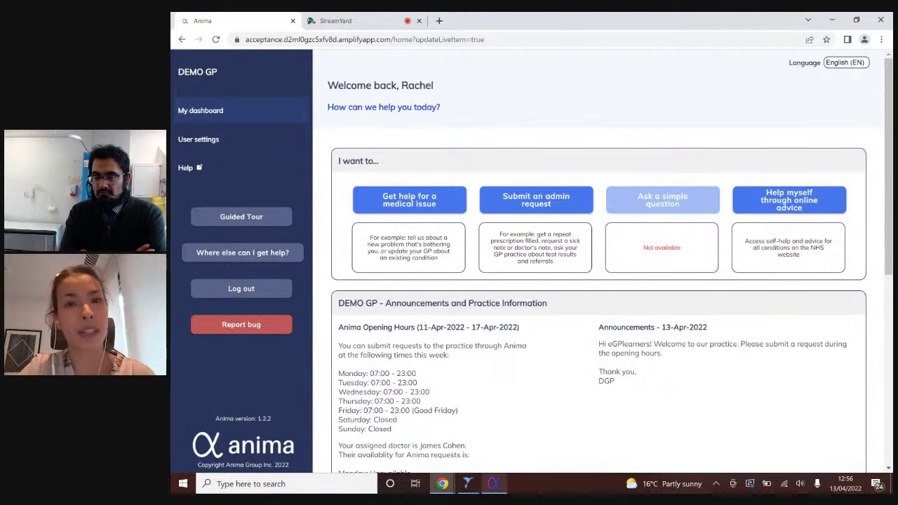
{"action": "mouse_move", "coordinate": [494, 483]}
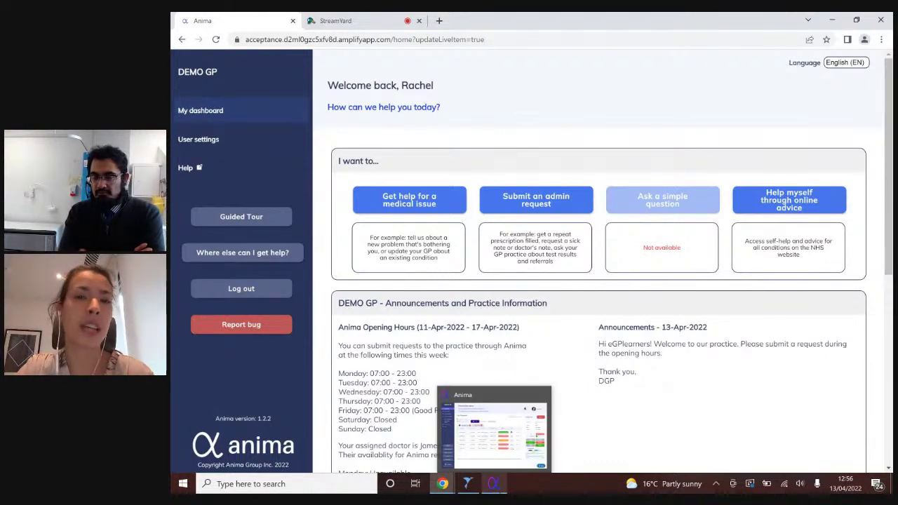
{"action": "left_click", "coordinate": [494, 483]}
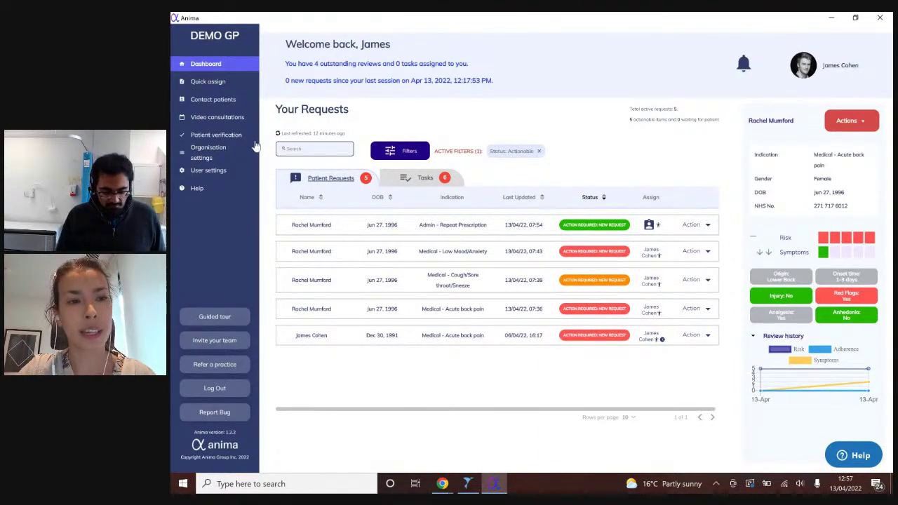
- Go to Anima's Quick assign page from the sidebar
{"action": "left_click", "coordinate": [245, 84]}
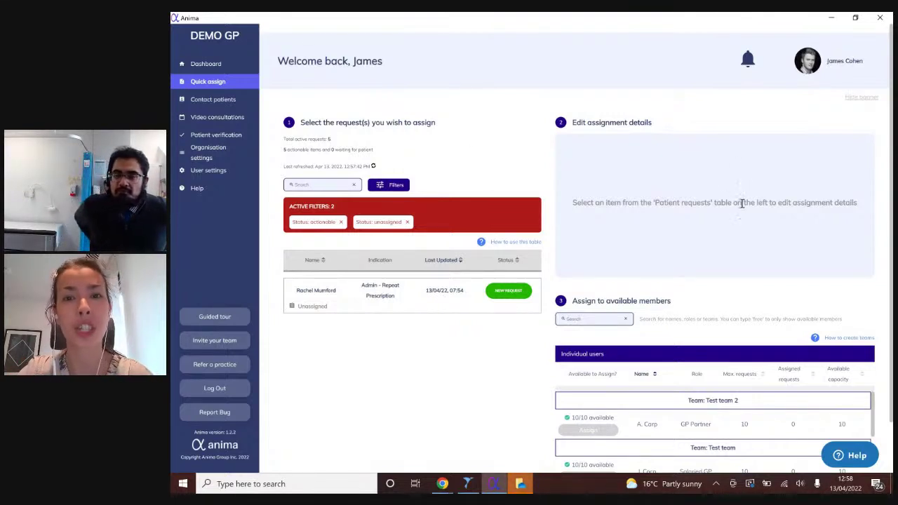
- Remove the 'Status: unassigned' filter to list all five requests, and select the repeat prescription request
{"action": "scroll", "coordinate": [742, 207], "scroll_direction": "down", "scroll_amount": 1}
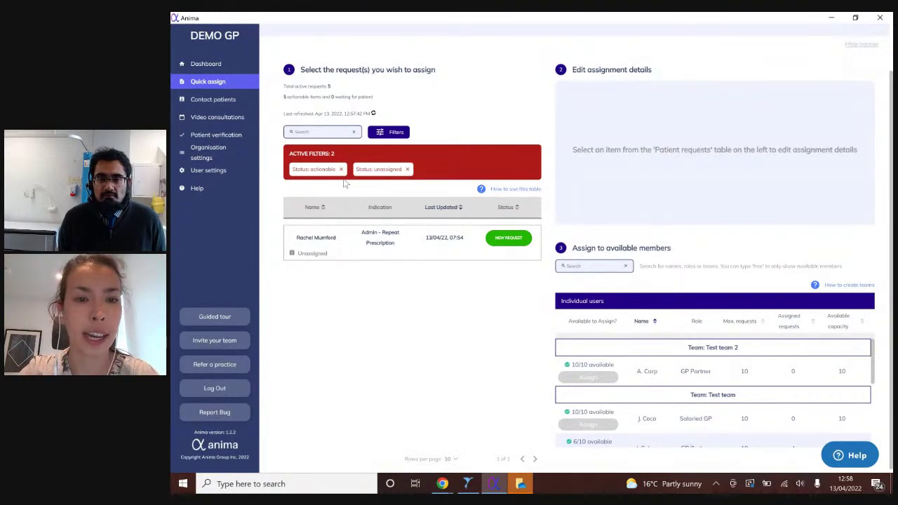
{"action": "left_click", "coordinate": [408, 169]}
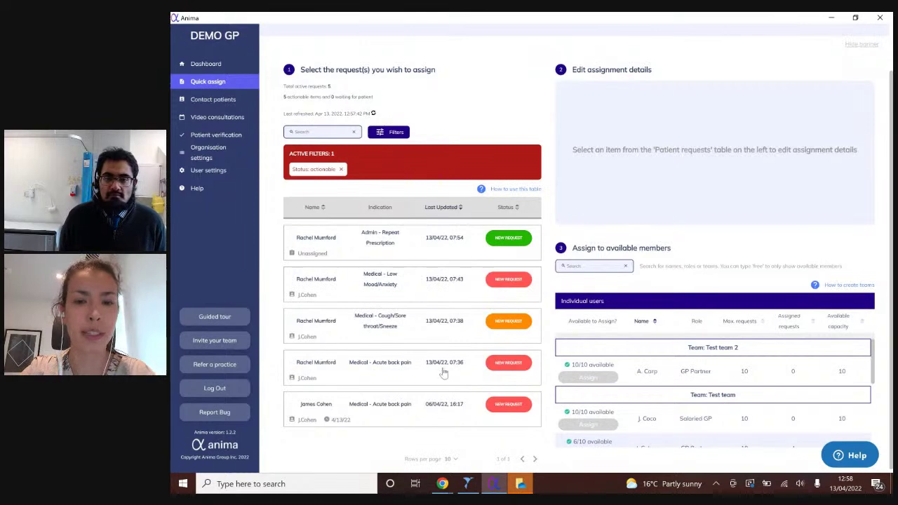
{"action": "left_click", "coordinate": [416, 251]}
- Add Low Mood/Anxiety, Cough/Sore throat and acute back pain requests, then assign all four to A. Carp in Test team 2
{"action": "left_click", "coordinate": [417, 295]}
{"action": "left_click", "coordinate": [414, 333]}
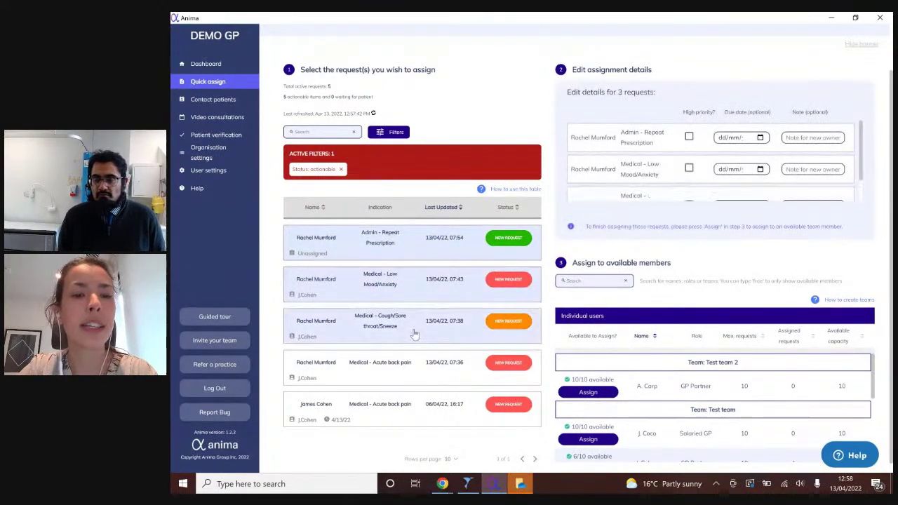
{"action": "left_click", "coordinate": [410, 367]}
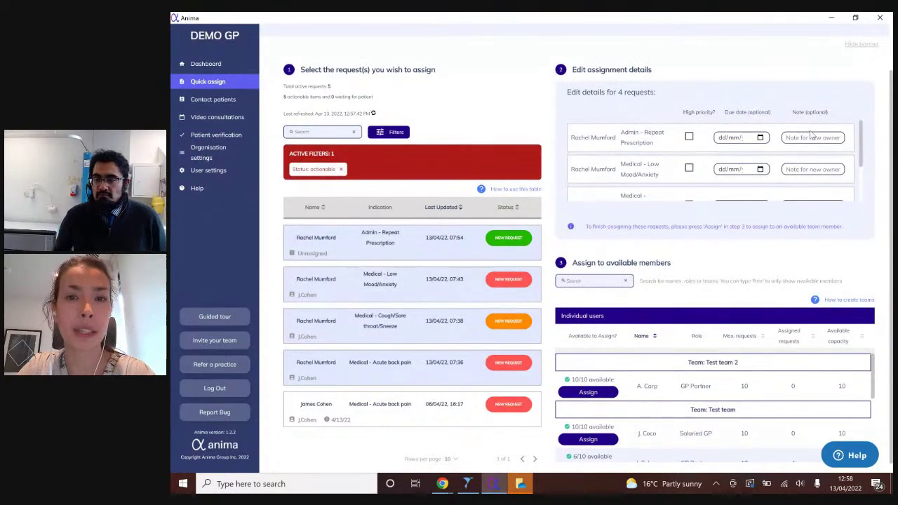
{"action": "scroll", "coordinate": [810, 140], "scroll_direction": "down", "scroll_amount": 2}
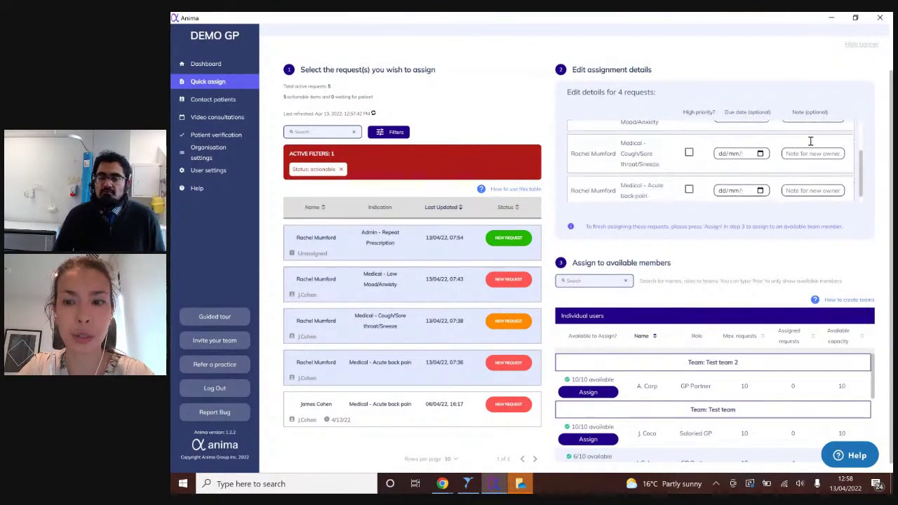
{"action": "scroll", "coordinate": [833, 227], "scroll_direction": "down", "scroll_amount": 1}
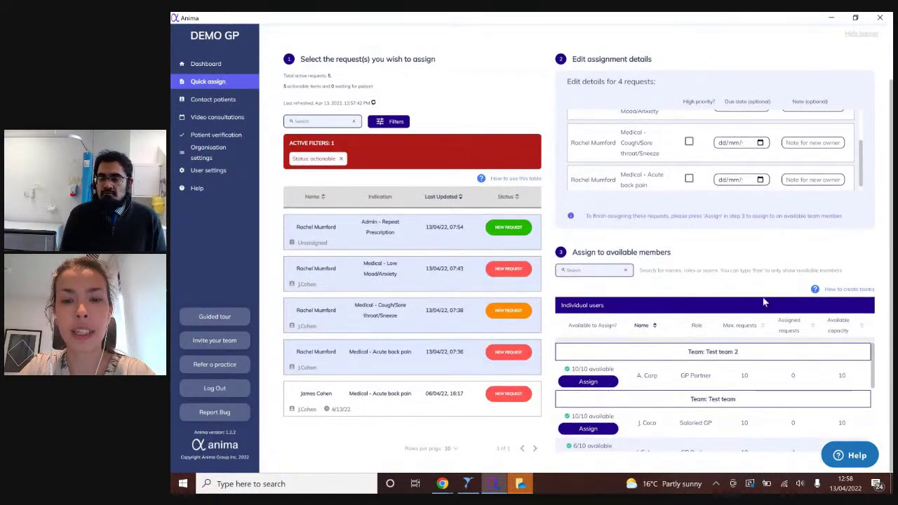
{"action": "scroll", "coordinate": [749, 353], "scroll_direction": "down", "scroll_amount": 2}
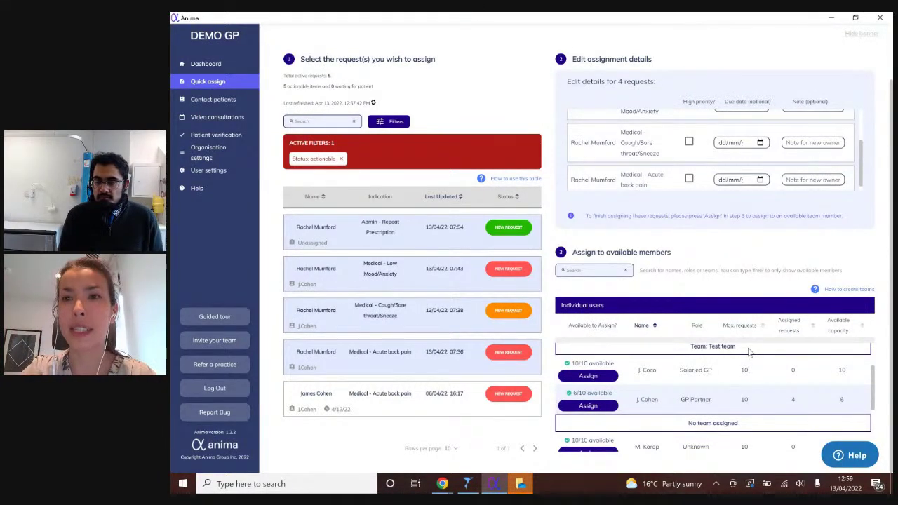
{"action": "scroll", "coordinate": [750, 354], "scroll_direction": "up", "scroll_amount": 2}
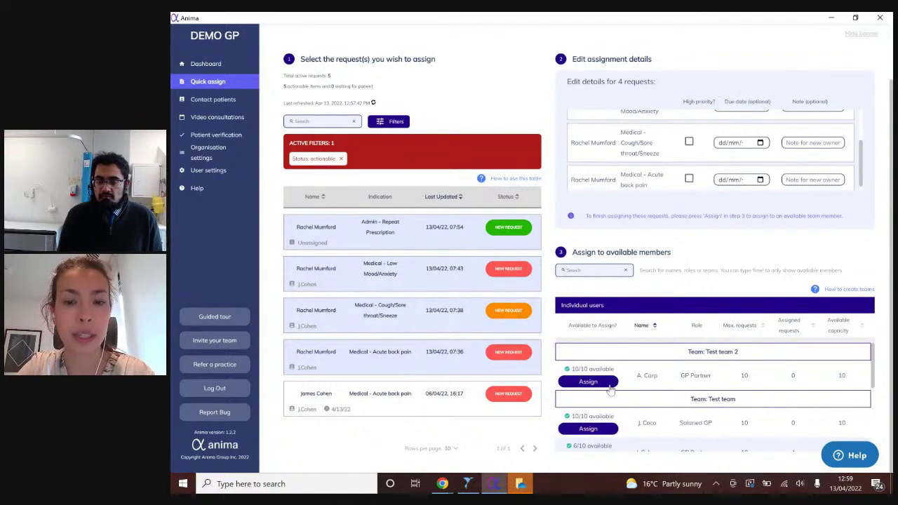
{"action": "left_click", "coordinate": [609, 388]}
{"action": "left_click", "coordinate": [562, 285]}
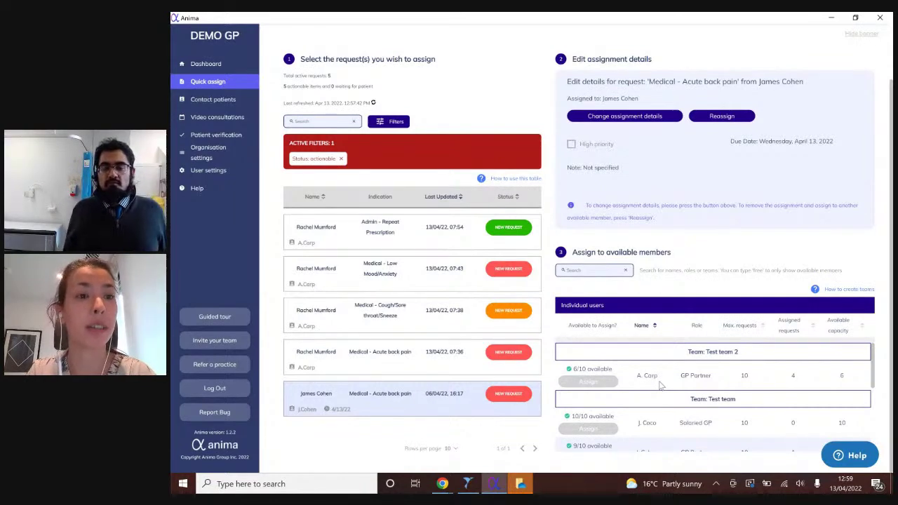
- On the Contact patients page, search for the patient by first name and surname
{"action": "left_click", "coordinate": [200, 101]}
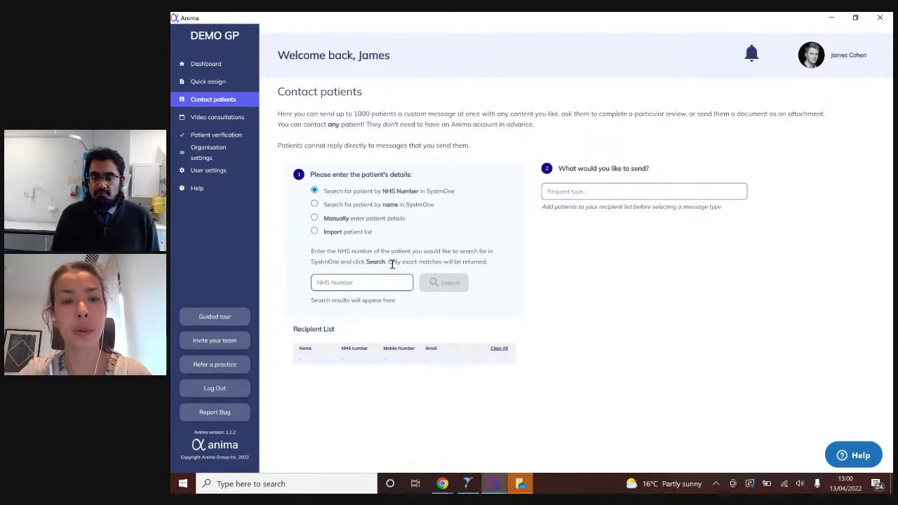
{"action": "left_click", "coordinate": [384, 205]}
{"action": "left_click", "coordinate": [353, 280]}
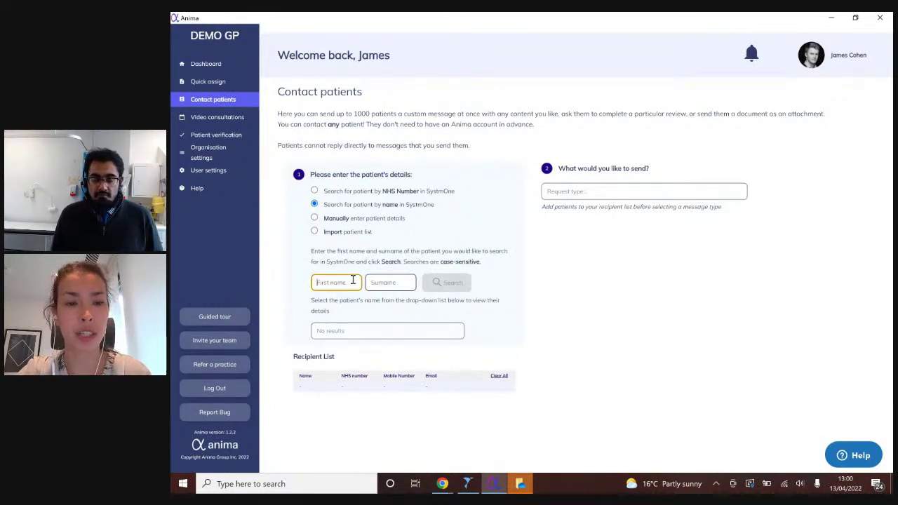
{"action": "key", "text": "Tab"}
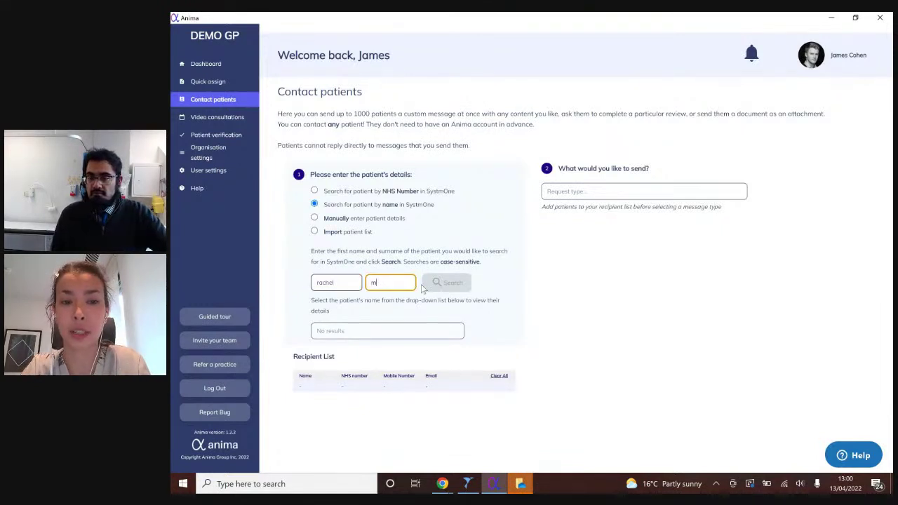
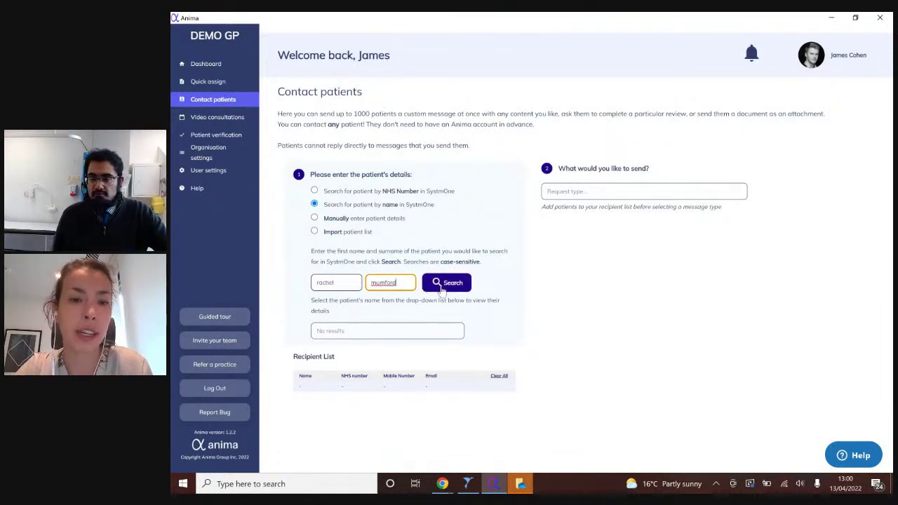
{"action": "left_click", "coordinate": [442, 289]}
- Select the matching patient and add them to the recipient list
{"action": "left_click", "coordinate": [426, 332]}
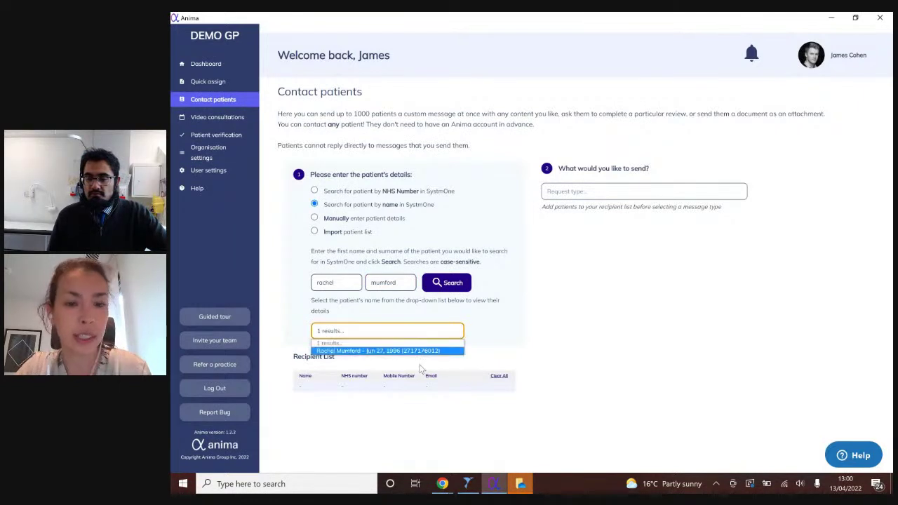
{"action": "left_click", "coordinate": [425, 351]}
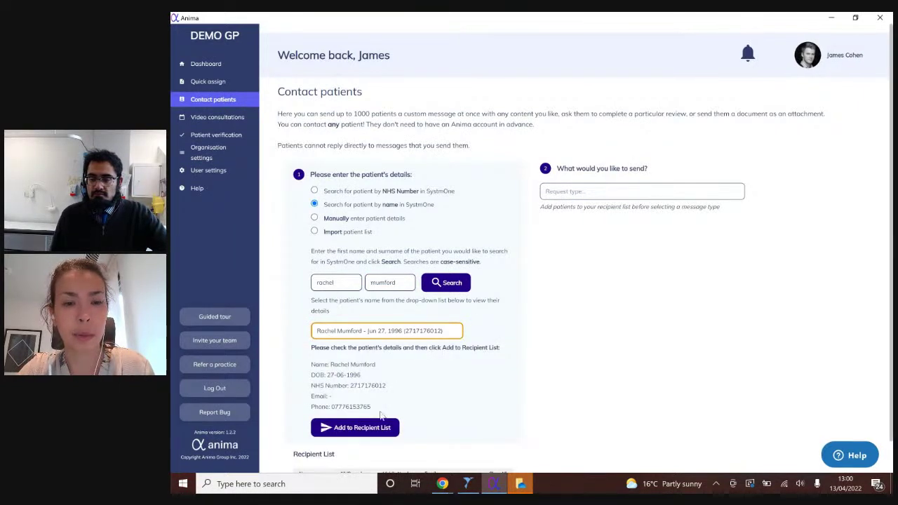
{"action": "scroll", "coordinate": [381, 416], "scroll_direction": "down", "scroll_amount": 1}
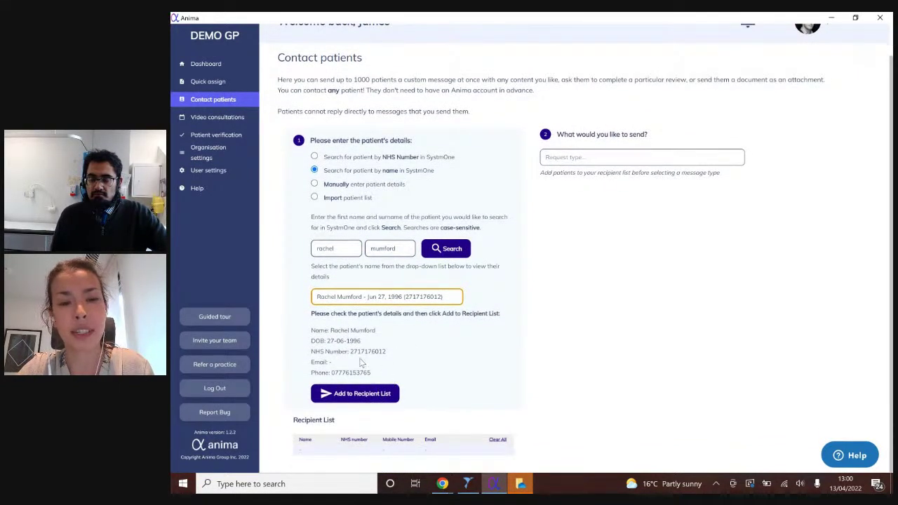
{"action": "left_click", "coordinate": [339, 396]}
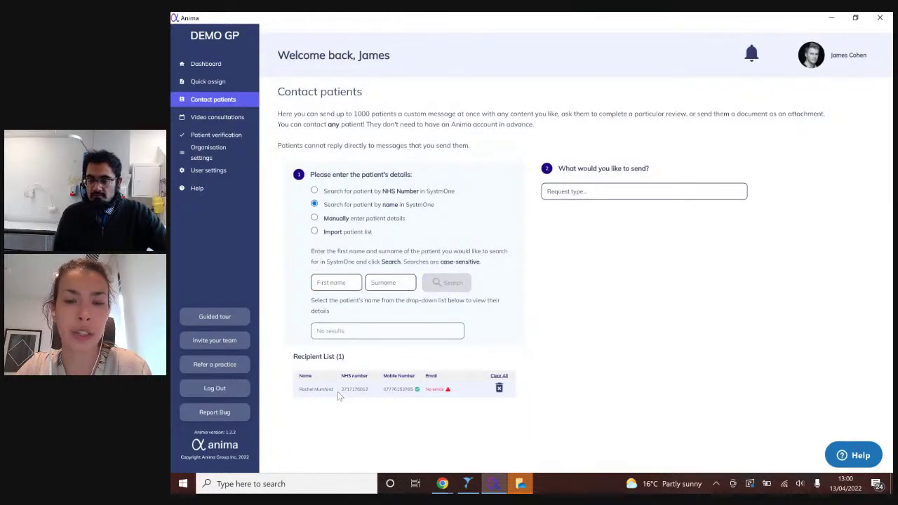
- Set the request type to an Anima review using the Asthma module, sent by SMS
{"action": "left_click", "coordinate": [612, 191]}
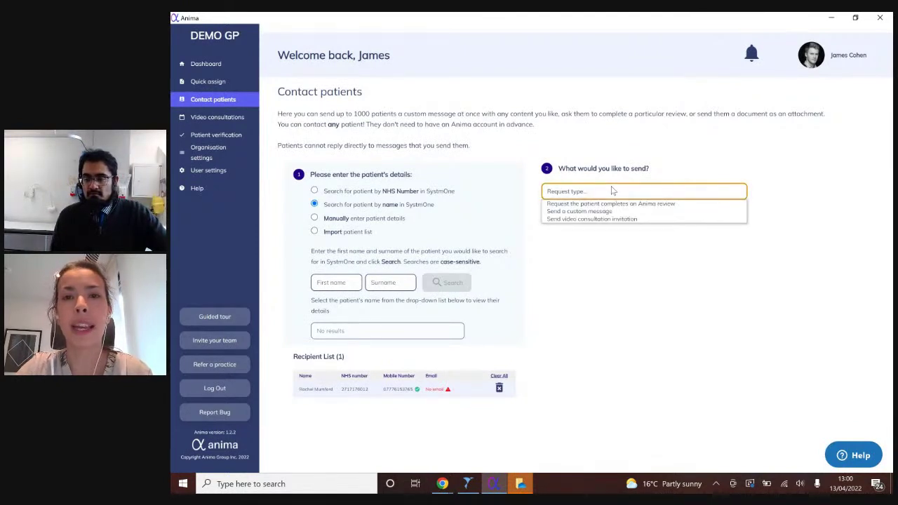
{"action": "left_click", "coordinate": [618, 204]}
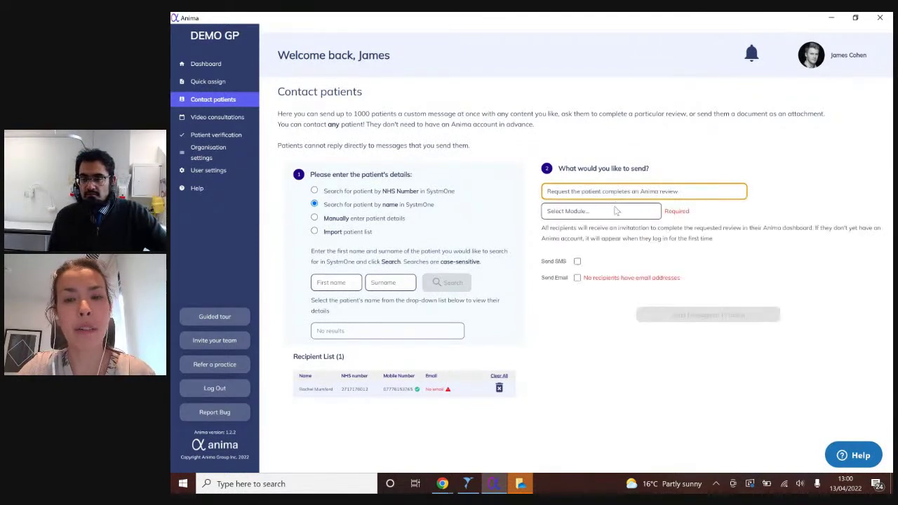
{"action": "left_click", "coordinate": [618, 210]}
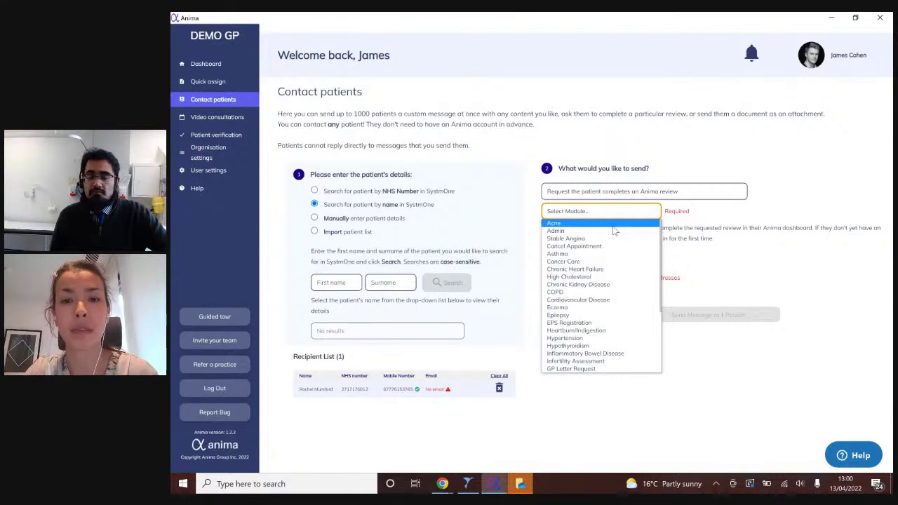
{"action": "left_click", "coordinate": [617, 255]}
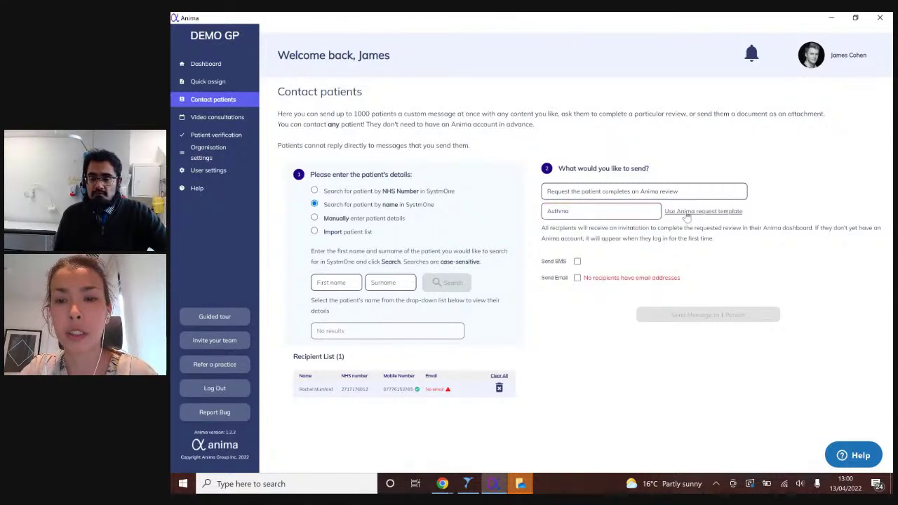
{"action": "left_click", "coordinate": [577, 262]}
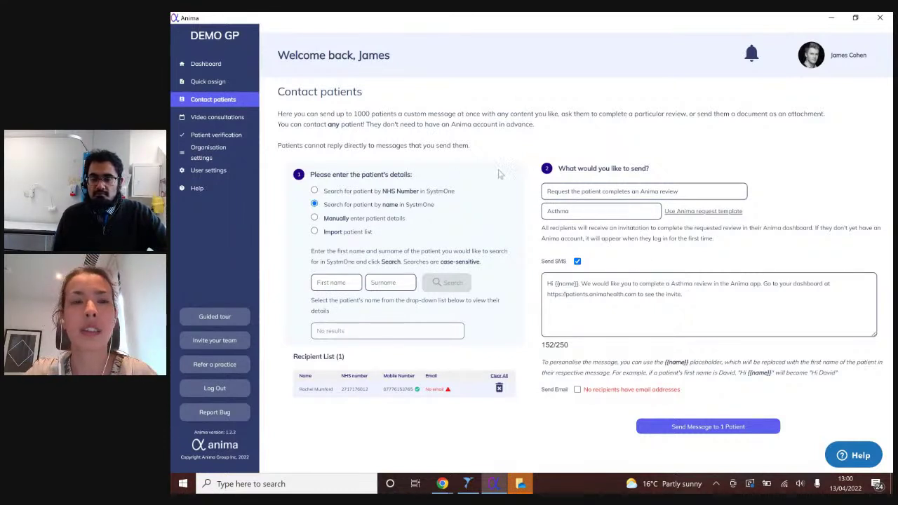
- Check the Import patient list option, then go to User settings to see the personal details
{"action": "left_click", "coordinate": [315, 232]}
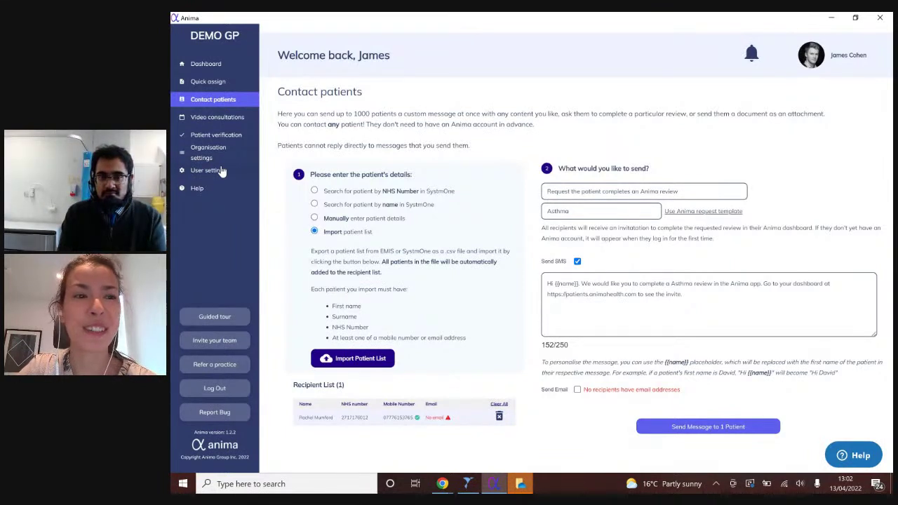
{"action": "left_click", "coordinate": [221, 171]}
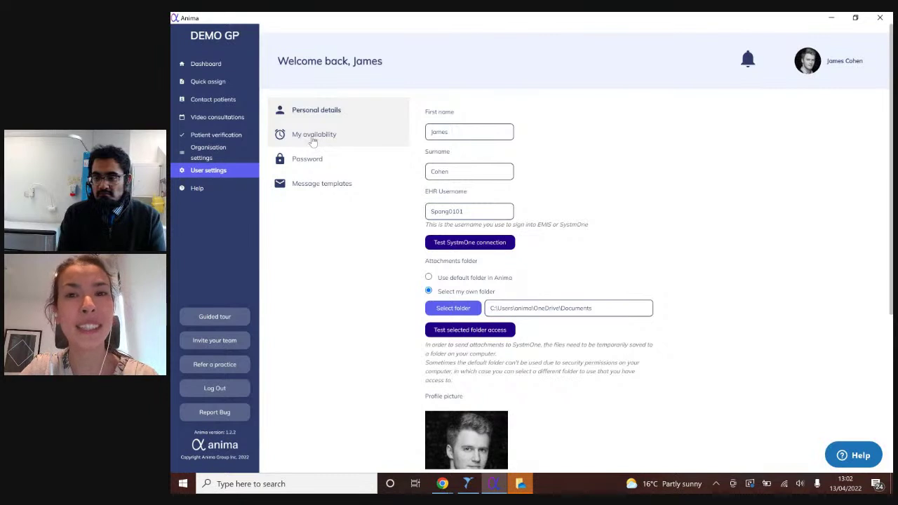
{"action": "left_click", "coordinate": [314, 138]}
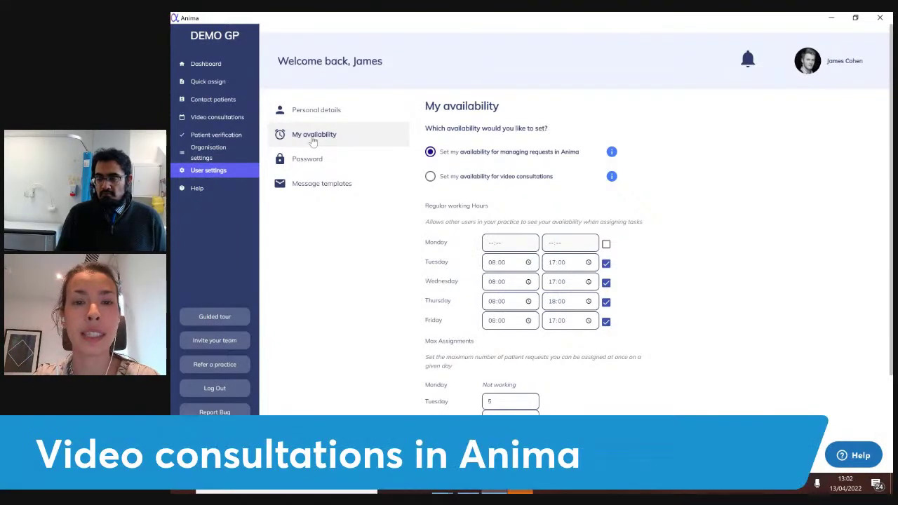
- View video consultation availability, then go to the April 2022 Video consultations calendar
{"action": "left_click", "coordinate": [430, 176]}
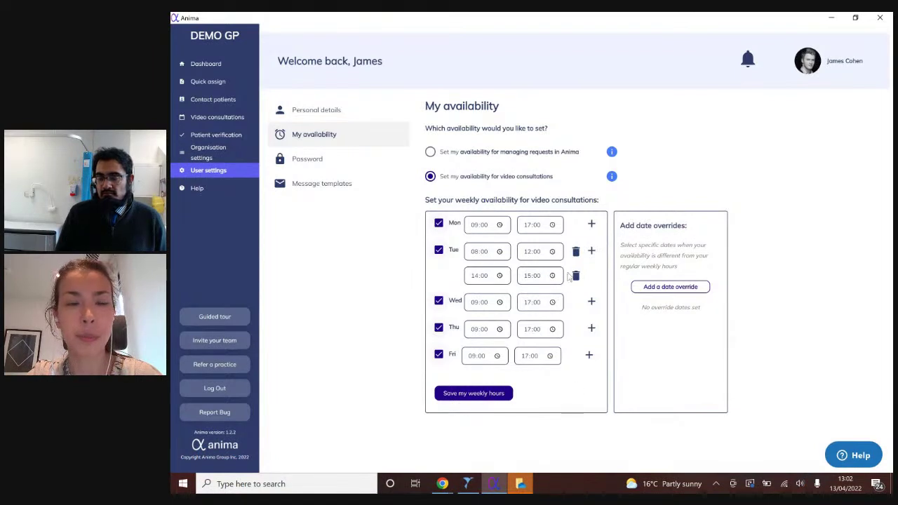
{"action": "left_click", "coordinate": [226, 119]}
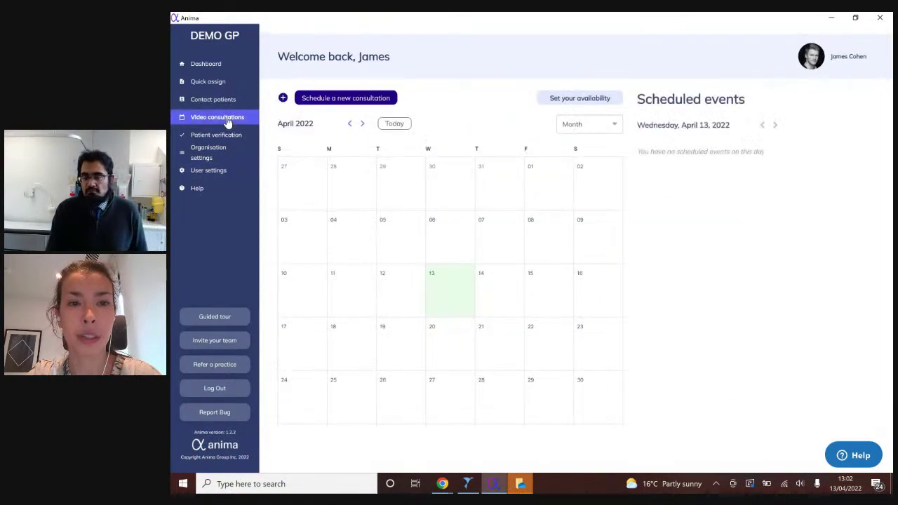
- Schedule a new video consultation, entering the patient's first name, surname, mobile number and e-mail
{"action": "left_click", "coordinate": [319, 102]}
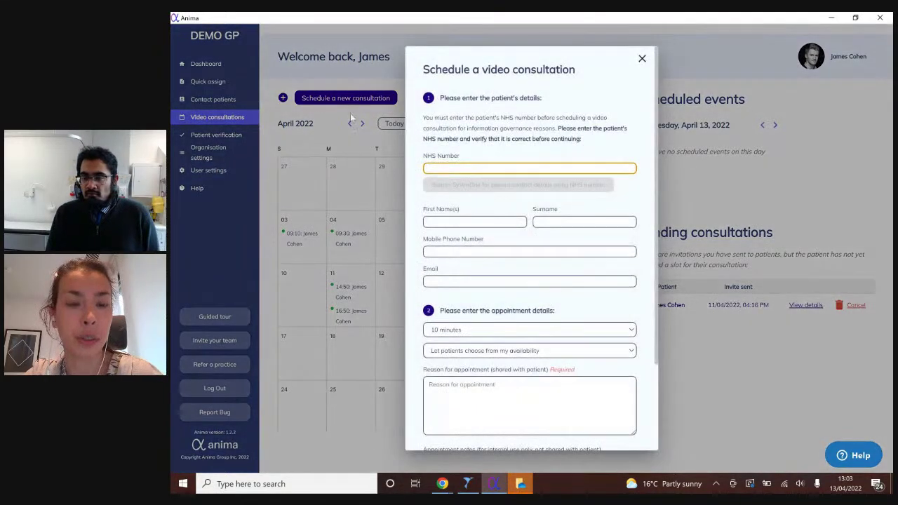
{"action": "left_click", "coordinate": [459, 222]}
{"action": "key", "text": "Tab"}
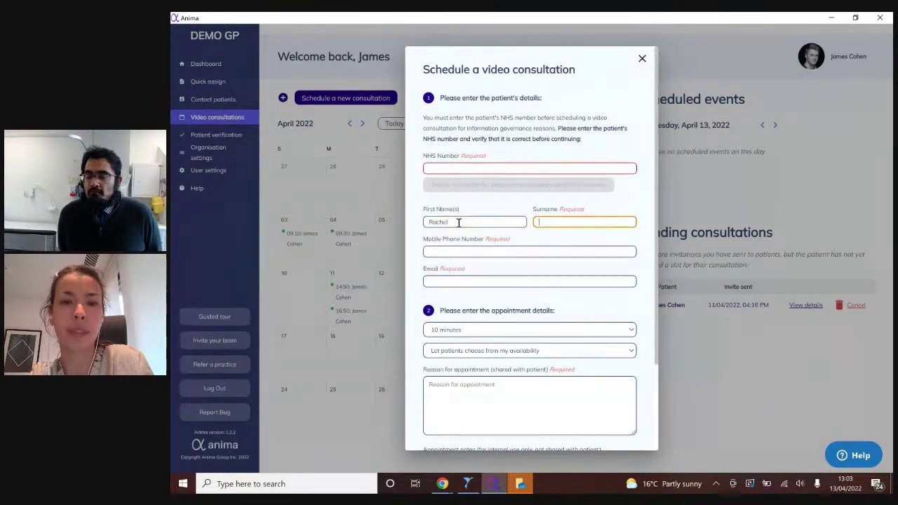
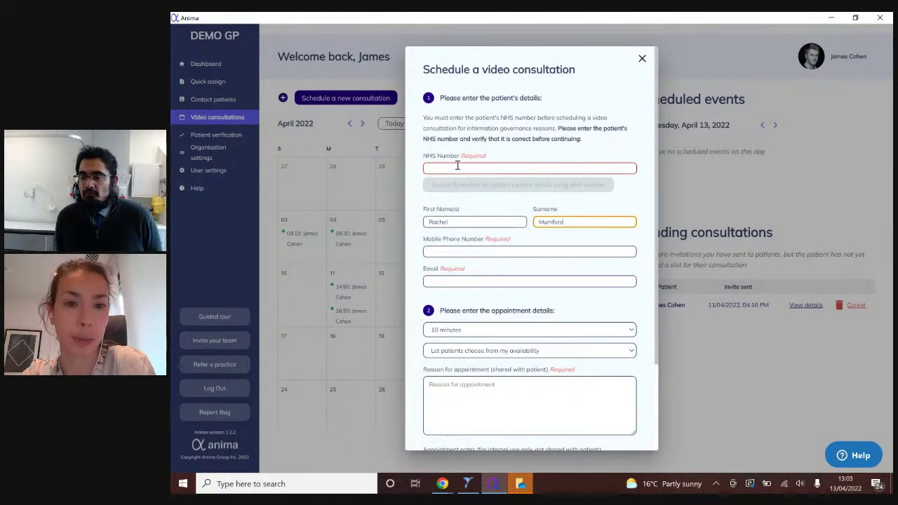
{"action": "left_click", "coordinate": [482, 252]}
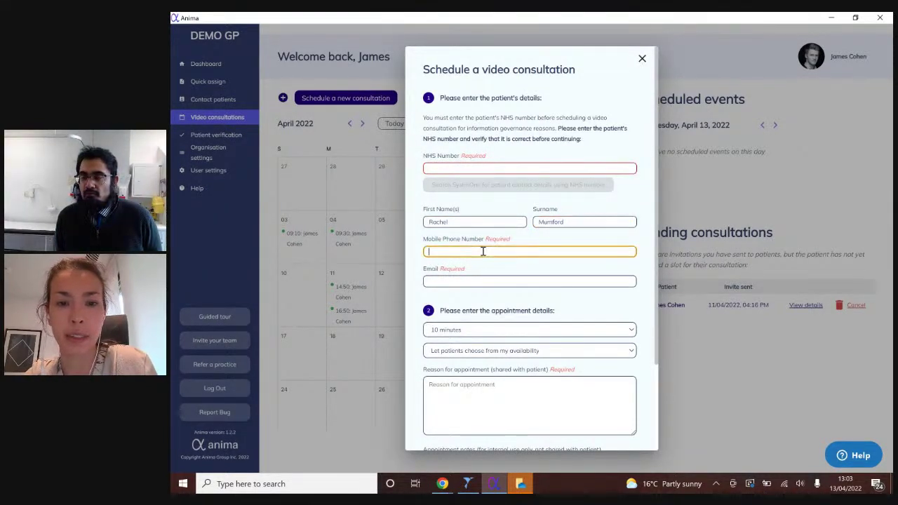
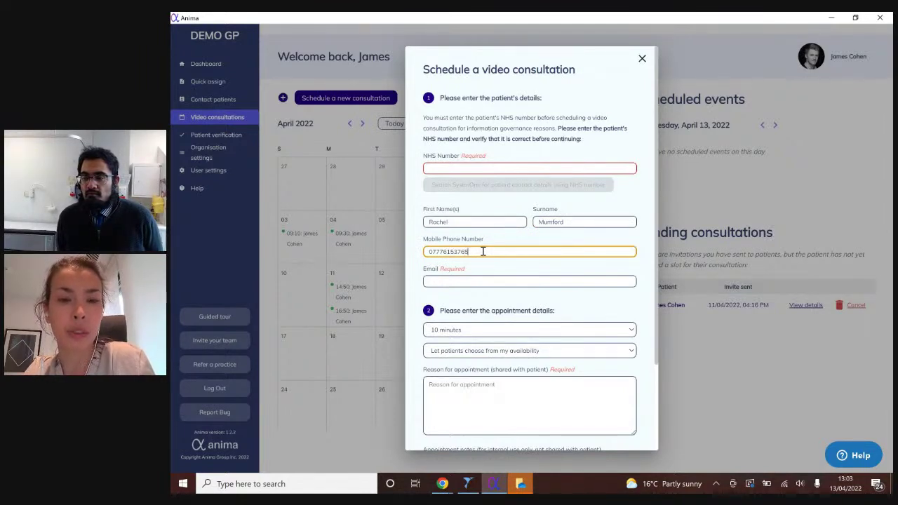
{"action": "key", "text": "Tab"}
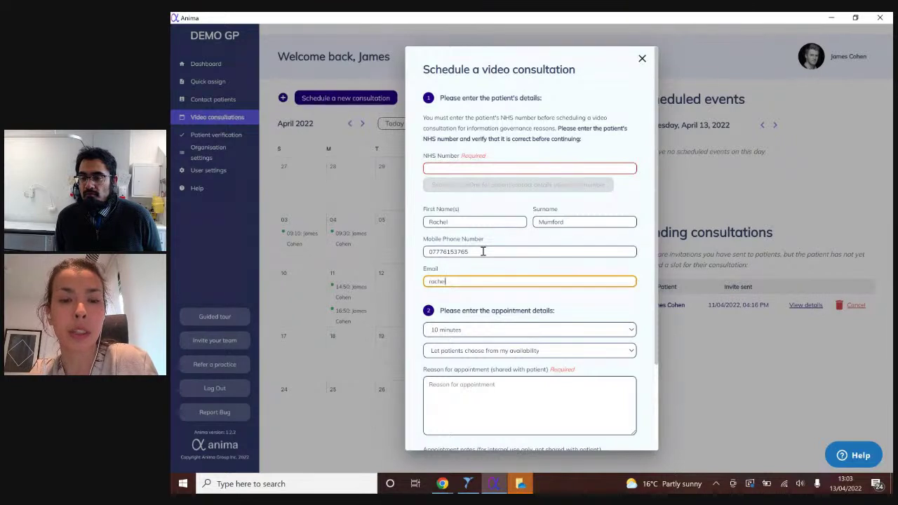
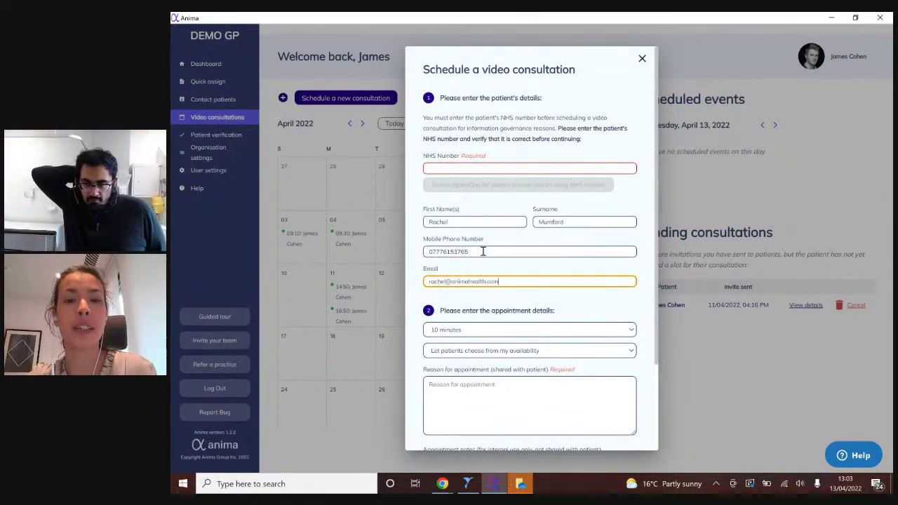
- Choose 'Offer specific slot(s)' to open the 13 April slot picker
{"action": "scroll", "coordinate": [521, 354], "scroll_direction": "down", "scroll_amount": 1}
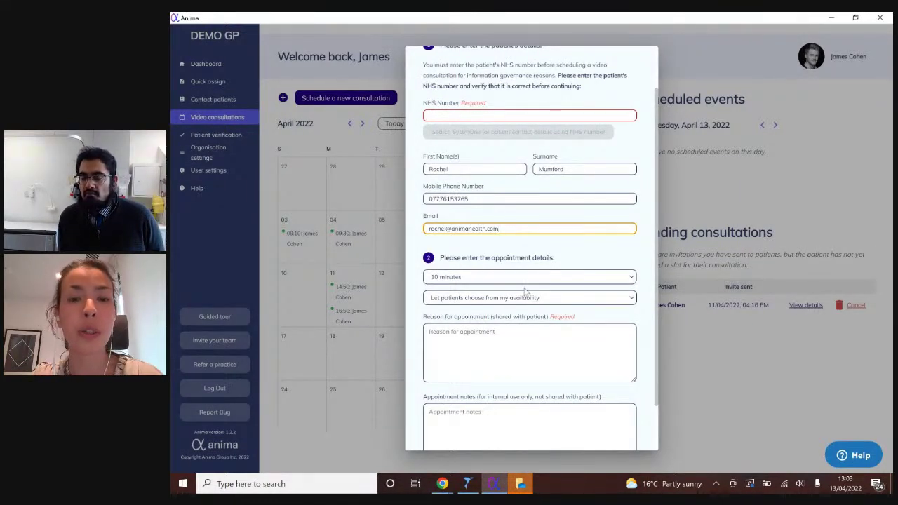
{"action": "scroll", "coordinate": [526, 292], "scroll_direction": "down", "scroll_amount": 2}
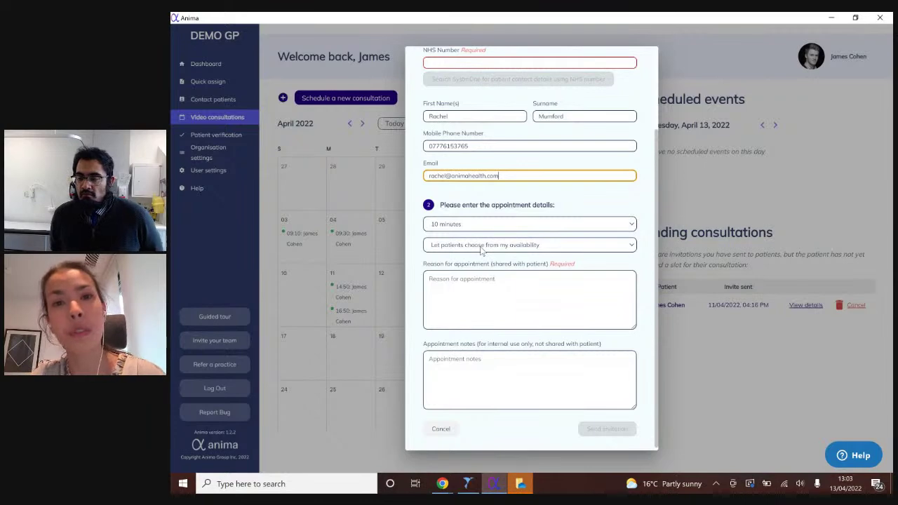
{"action": "left_click", "coordinate": [481, 249]}
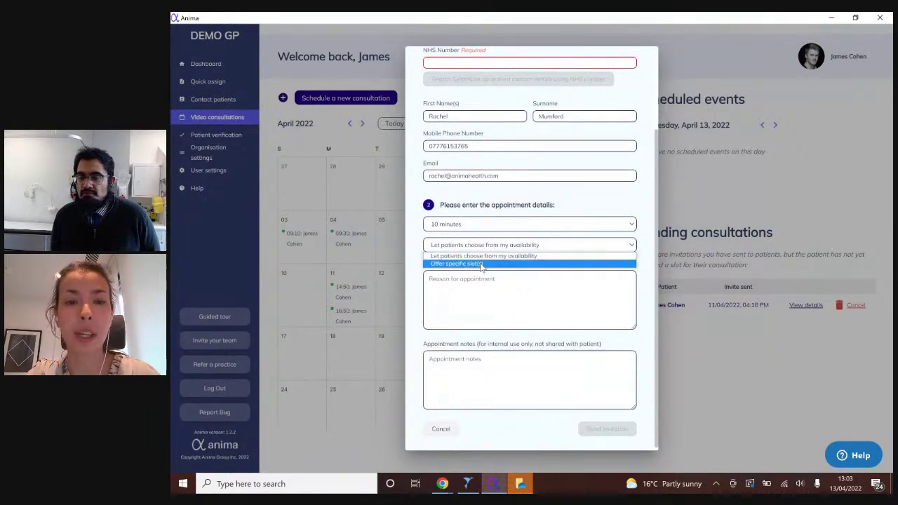
{"action": "left_click", "coordinate": [481, 265]}
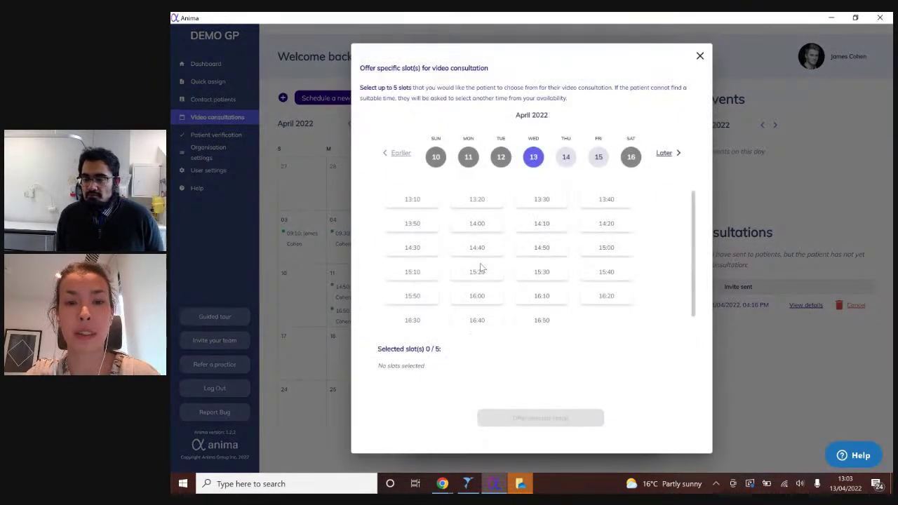
- Select slots 13:20 and 13:30 on Wednesday 13 April and 09:20 on Thursday 14 April, then close the picker
{"action": "left_click", "coordinate": [476, 201]}
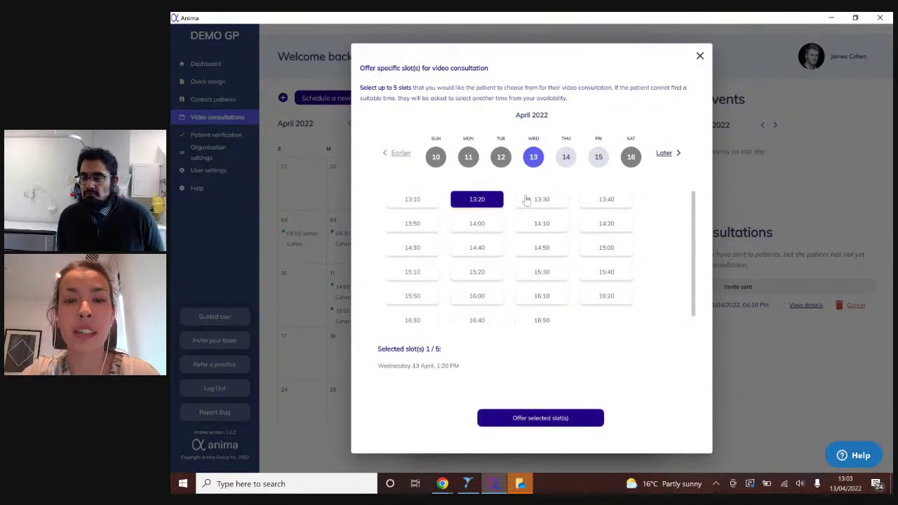
{"action": "left_click", "coordinate": [526, 200]}
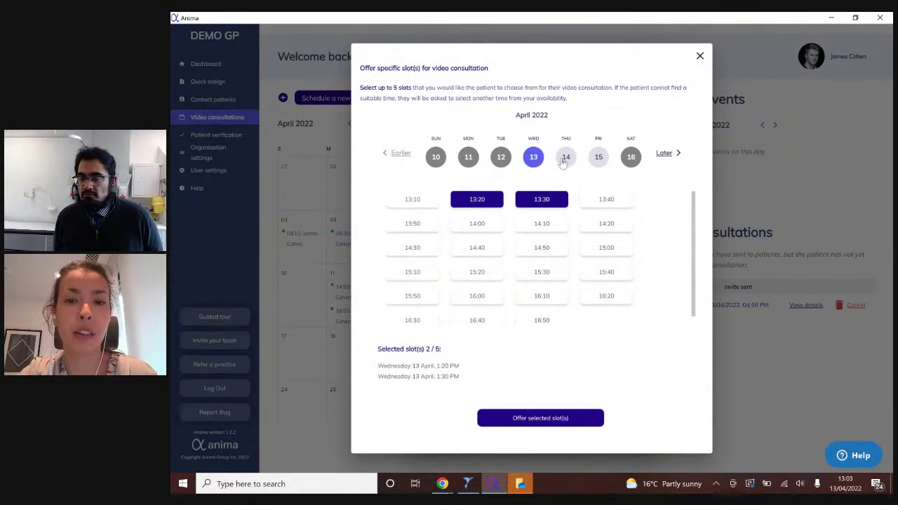
{"action": "left_click", "coordinate": [563, 157]}
{"action": "left_click", "coordinate": [553, 199]}
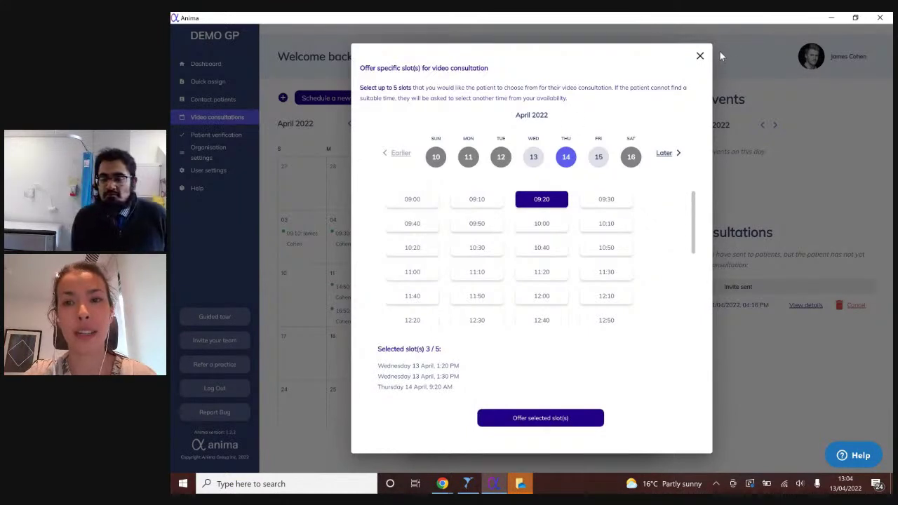
{"action": "left_click", "coordinate": [699, 56]}
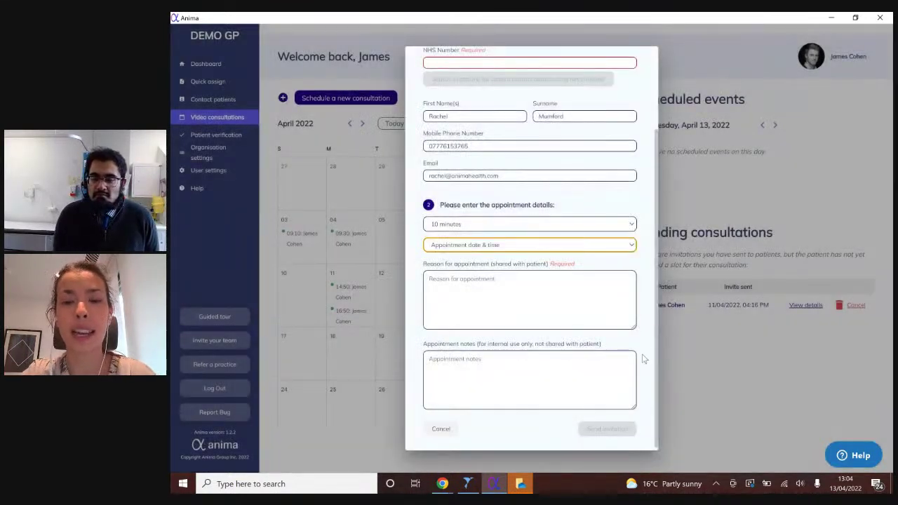
- Cancel the unsent video consultation invitation and go to User settings
{"action": "left_click", "coordinate": [433, 429]}
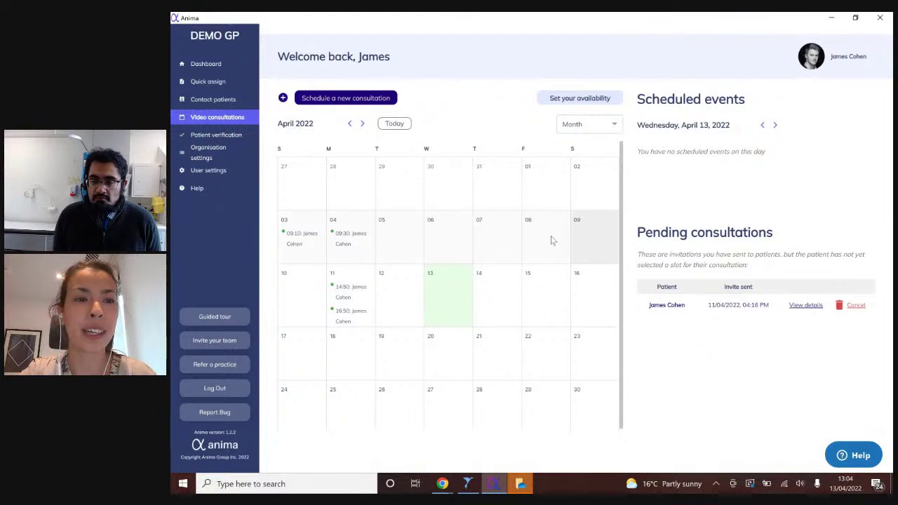
{"action": "left_click", "coordinate": [209, 171]}
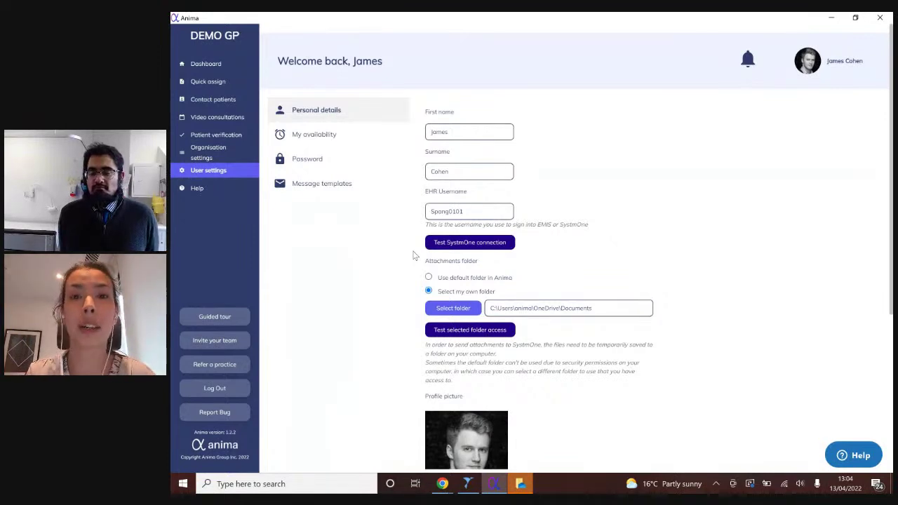
- Review the EHR username and attachments folder personal details, then switch to My availability
{"action": "scroll", "coordinate": [698, 219], "scroll_direction": "down", "scroll_amount": 3}
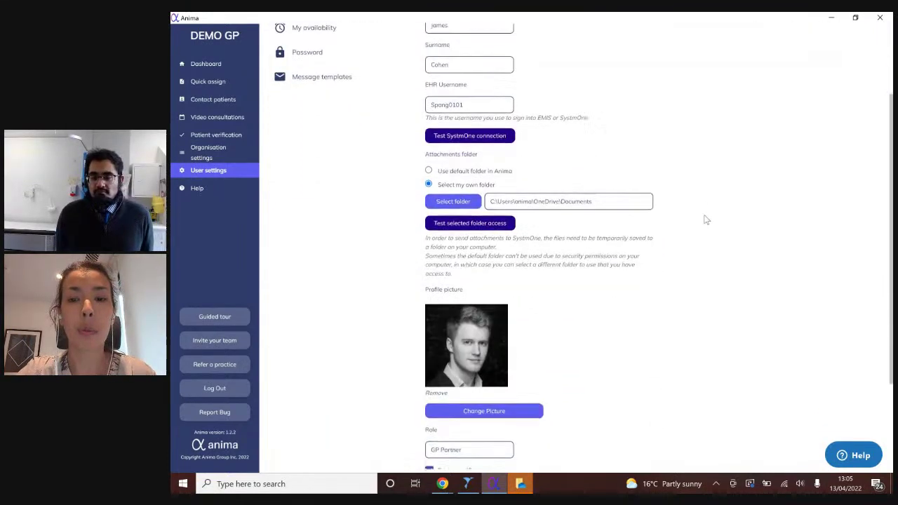
{"action": "scroll", "coordinate": [706, 220], "scroll_direction": "up", "scroll_amount": 4}
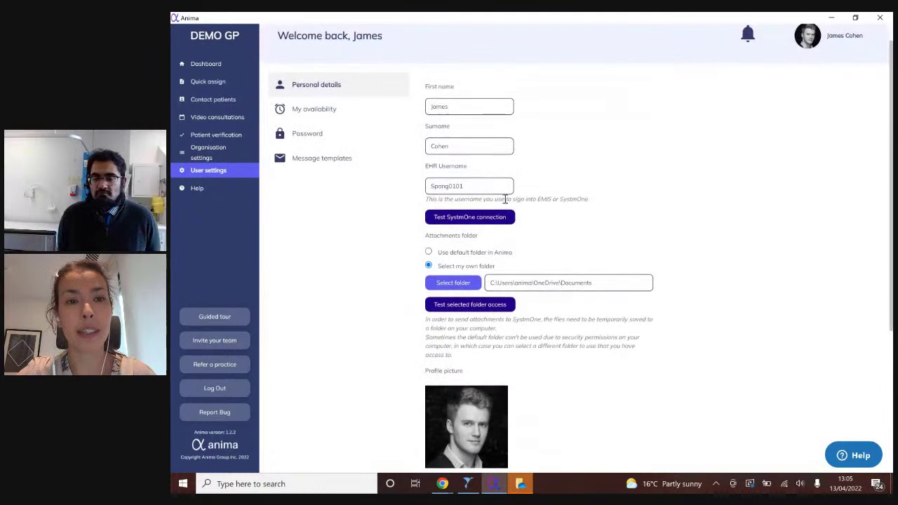
{"action": "left_click", "coordinate": [303, 108]}
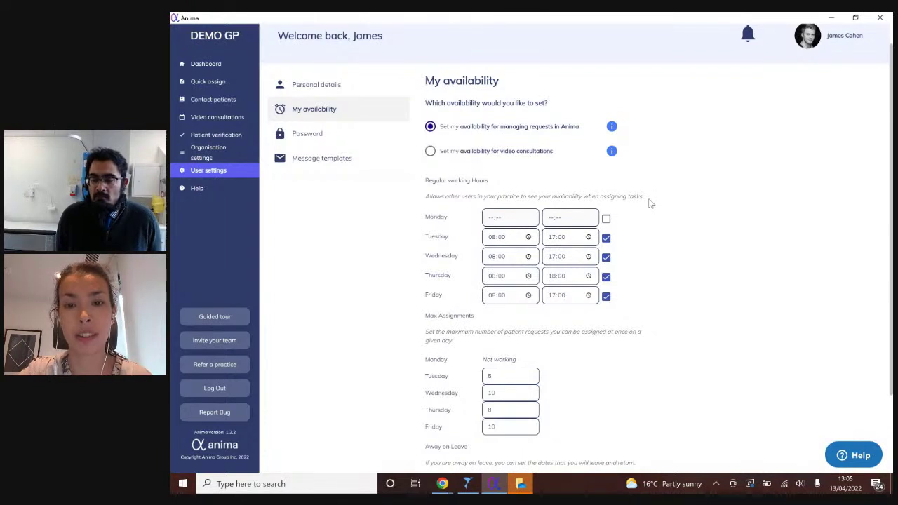
- Untick Thursday in the regular working hours and save the availability changes
{"action": "left_click", "coordinate": [606, 277]}
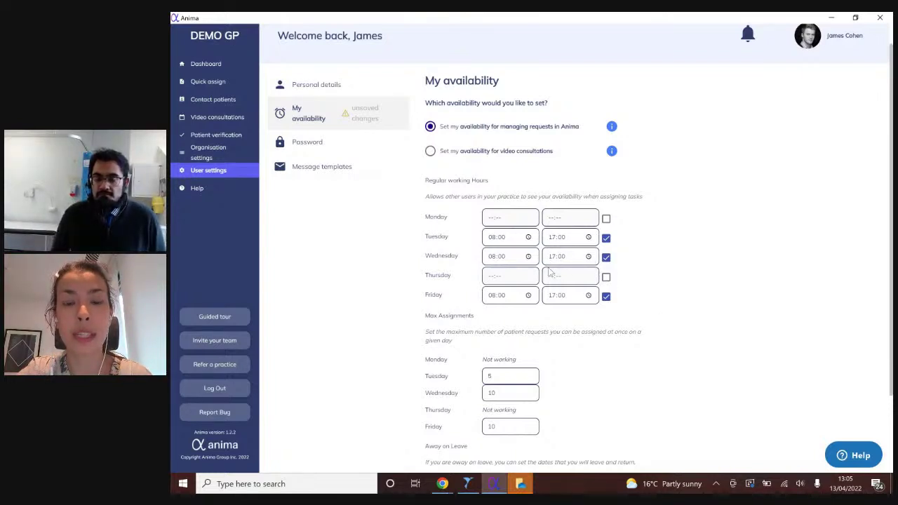
{"action": "scroll", "coordinate": [554, 273], "scroll_direction": "down", "scroll_amount": 2}
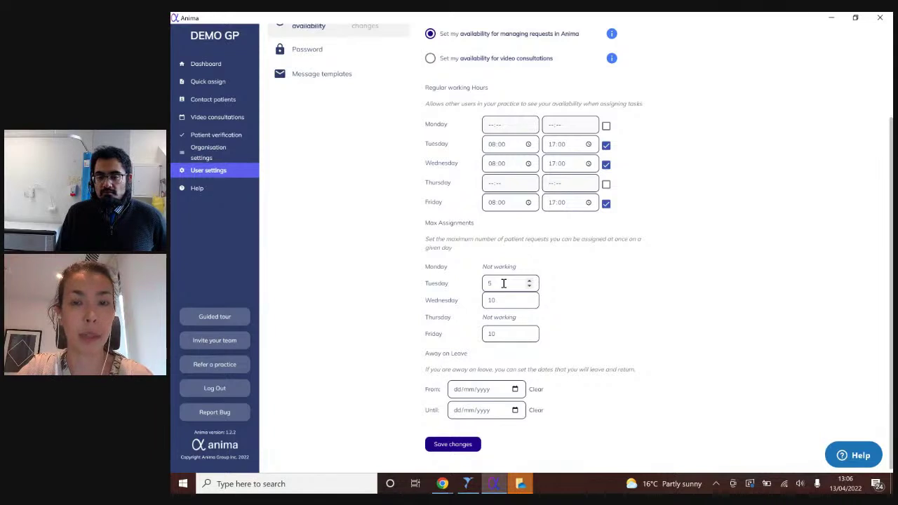
{"action": "left_click", "coordinate": [476, 445]}
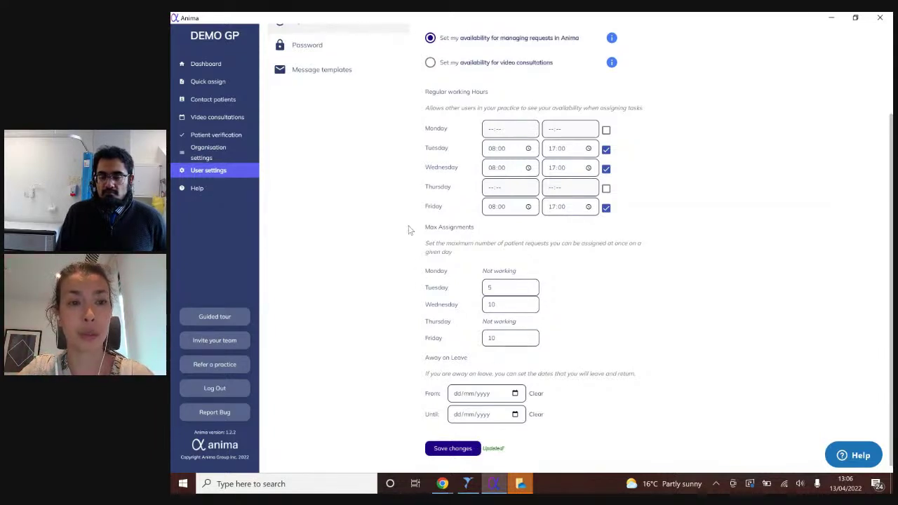
- In Organisation settings, enable 'Set limits on specific types of request' for medical and admin requests
{"action": "left_click", "coordinate": [213, 157]}
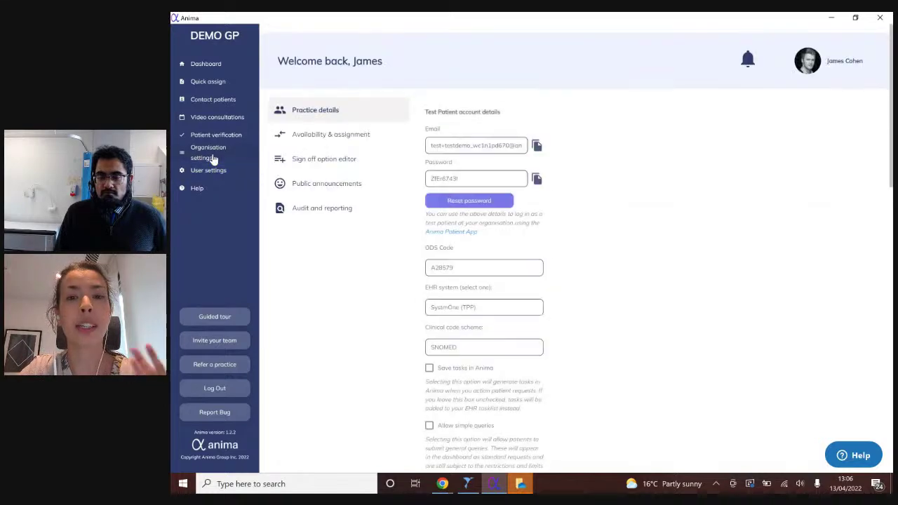
{"action": "scroll", "coordinate": [734, 332], "scroll_direction": "down", "scroll_amount": 6}
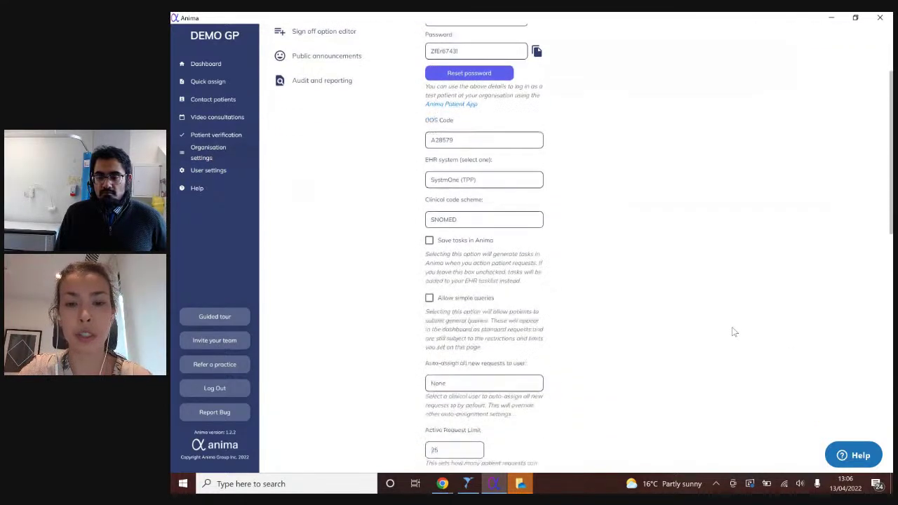
{"action": "scroll", "coordinate": [734, 332], "scroll_direction": "down", "scroll_amount": 1}
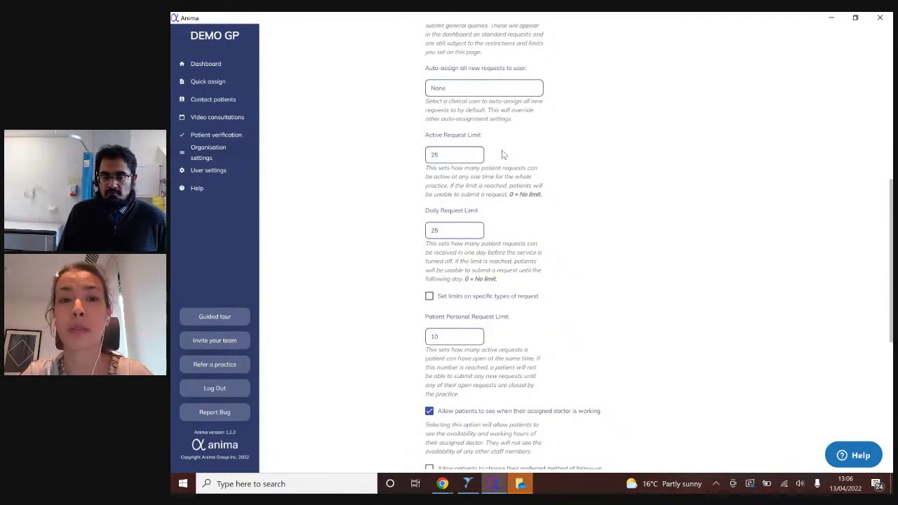
{"action": "scroll", "coordinate": [502, 155], "scroll_direction": "down", "scroll_amount": 1}
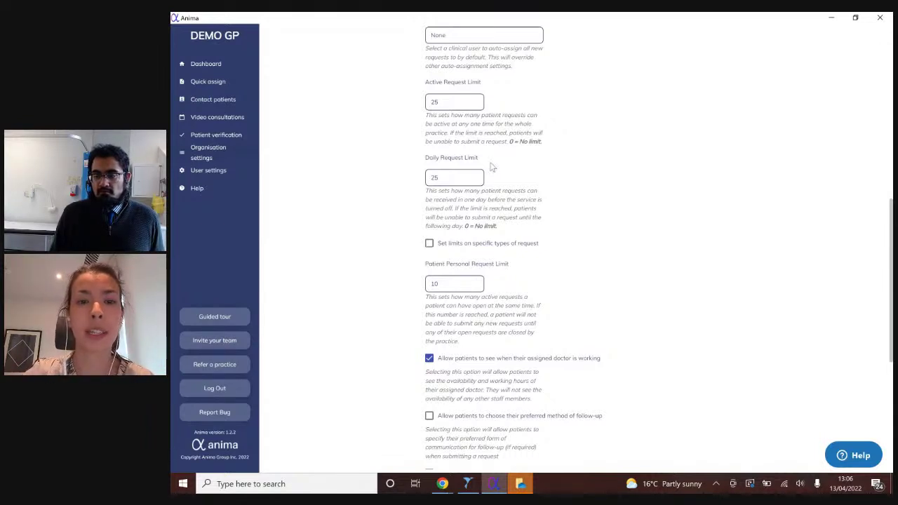
{"action": "left_click", "coordinate": [430, 244]}
{"action": "scroll", "coordinate": [545, 275], "scroll_direction": "down", "scroll_amount": 1}
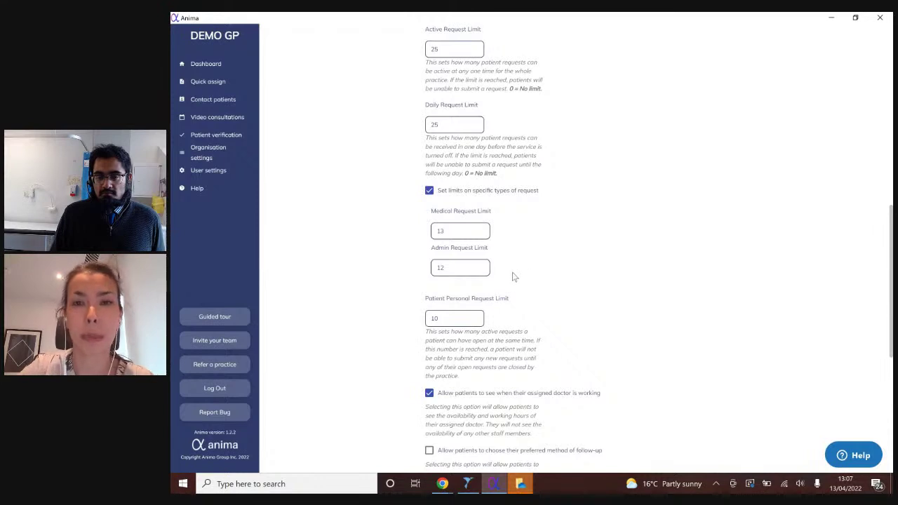
- Save the request limits organisation-wide, confirming with 'Yes, continue', then go to Availability & assignment
{"action": "scroll", "coordinate": [513, 277], "scroll_direction": "up", "scroll_amount": 3}
{"action": "scroll", "coordinate": [513, 276], "scroll_direction": "down", "scroll_amount": 9}
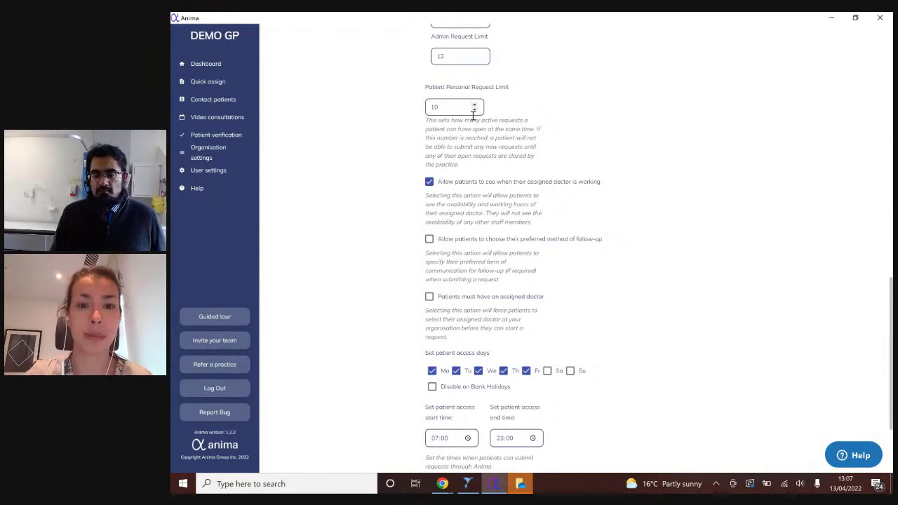
{"action": "scroll", "coordinate": [476, 126], "scroll_direction": "up", "scroll_amount": 1}
{"action": "scroll", "coordinate": [478, 133], "scroll_direction": "down", "scroll_amount": 3}
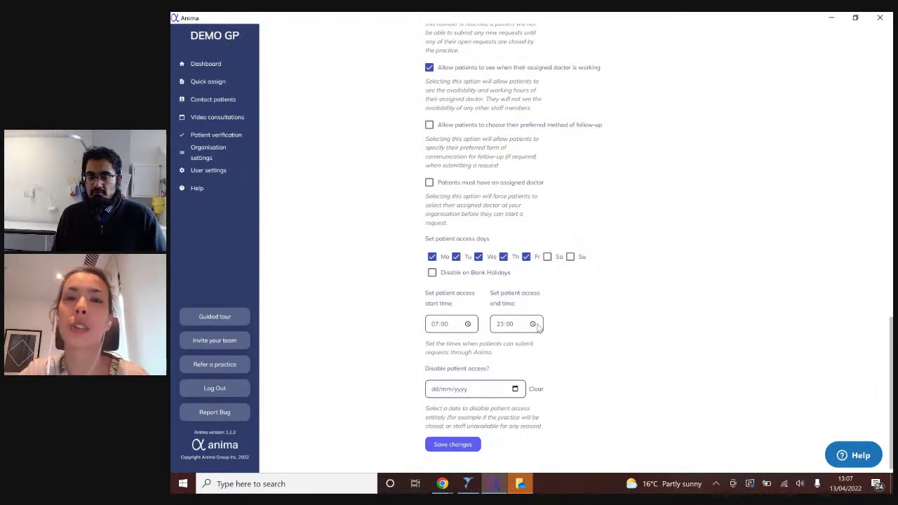
{"action": "scroll", "coordinate": [538, 327], "scroll_direction": "up", "scroll_amount": 5}
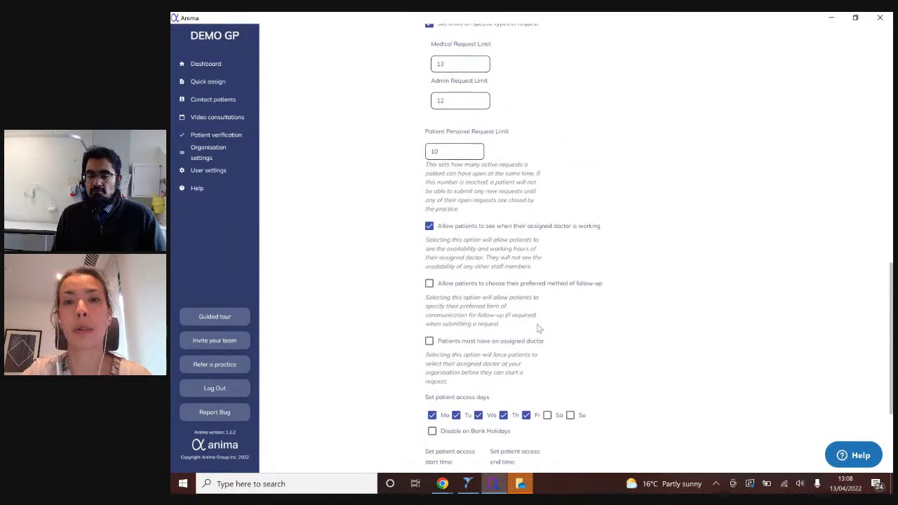
{"action": "scroll", "coordinate": [538, 328], "scroll_direction": "up", "scroll_amount": 15}
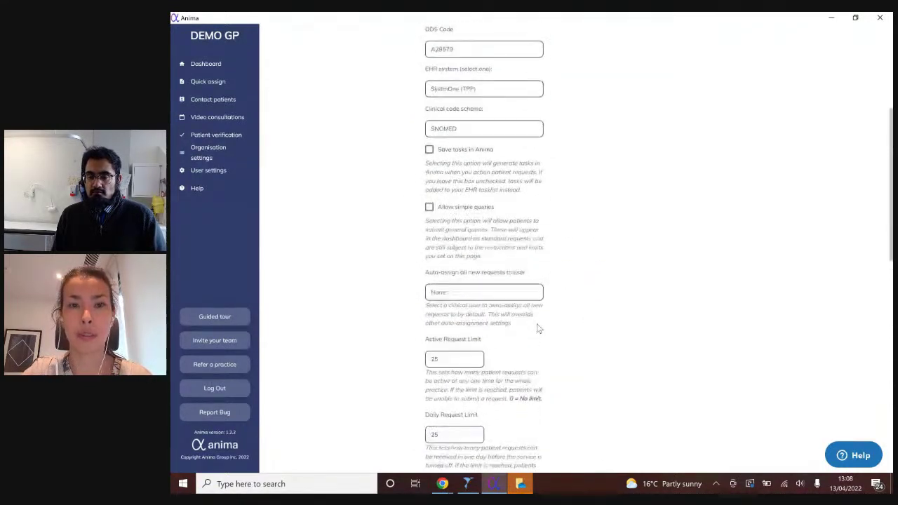
{"action": "scroll", "coordinate": [538, 328], "scroll_direction": "up", "scroll_amount": 8}
{"action": "scroll", "coordinate": [462, 374], "scroll_direction": "down", "scroll_amount": 12}
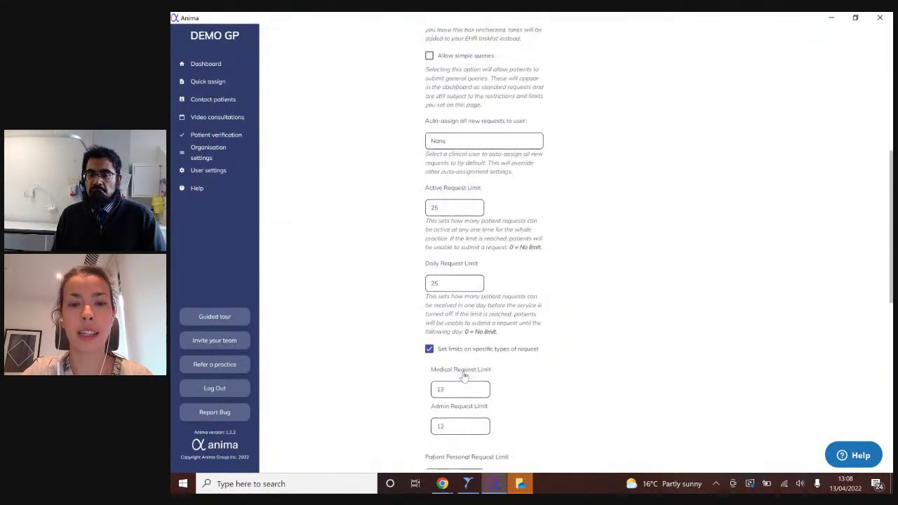
{"action": "scroll", "coordinate": [463, 377], "scroll_direction": "down", "scroll_amount": 15}
{"action": "left_click", "coordinate": [456, 444]}
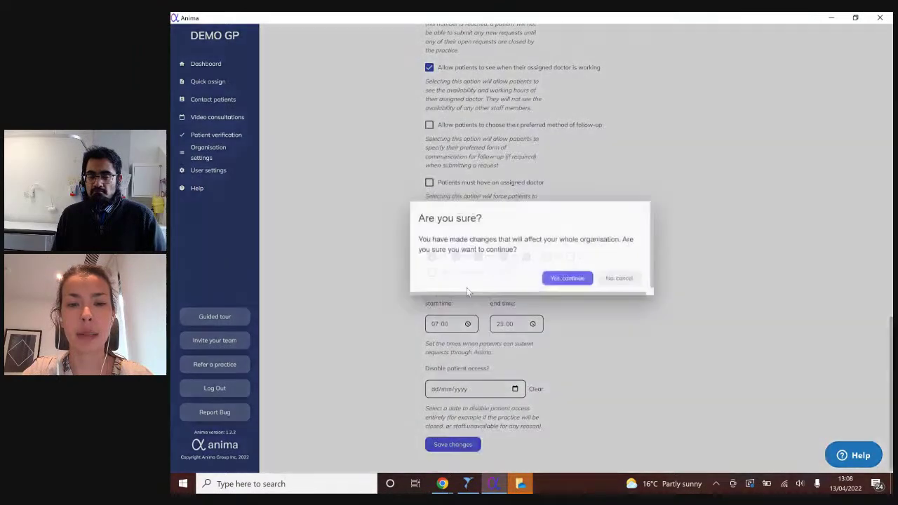
{"action": "left_click", "coordinate": [561, 279]}
{"action": "scroll", "coordinate": [562, 280], "scroll_direction": "up", "scroll_amount": 10}
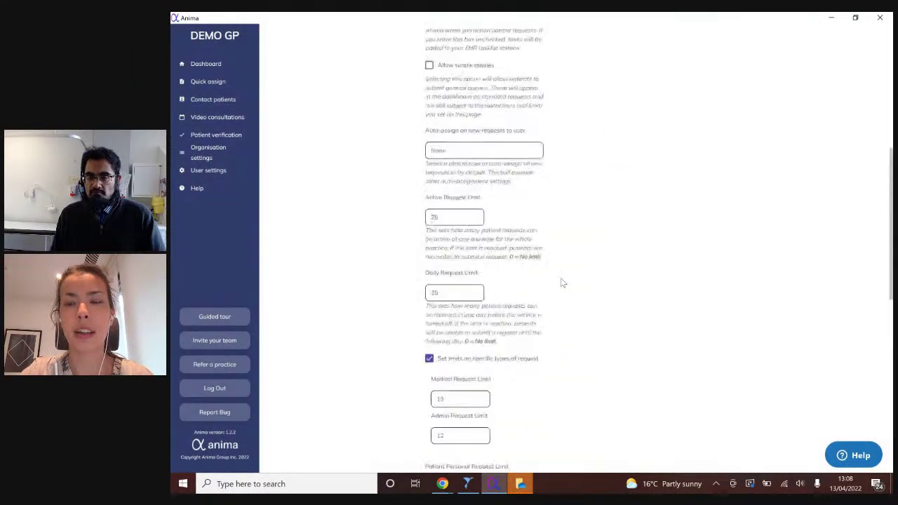
{"action": "left_click", "coordinate": [310, 143]}
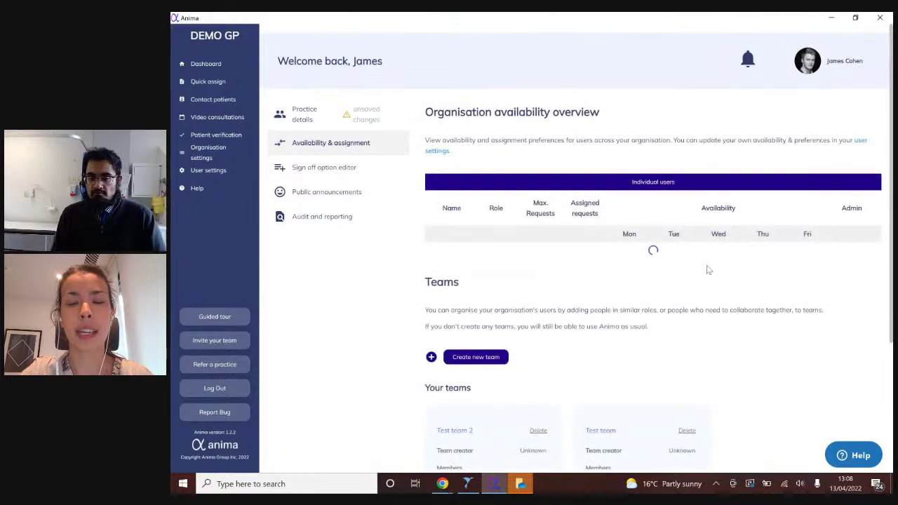
- Inspect the first user's Update User Settings without changes, then go to Public announcements
{"action": "scroll", "coordinate": [722, 276], "scroll_direction": "down", "scroll_amount": 1}
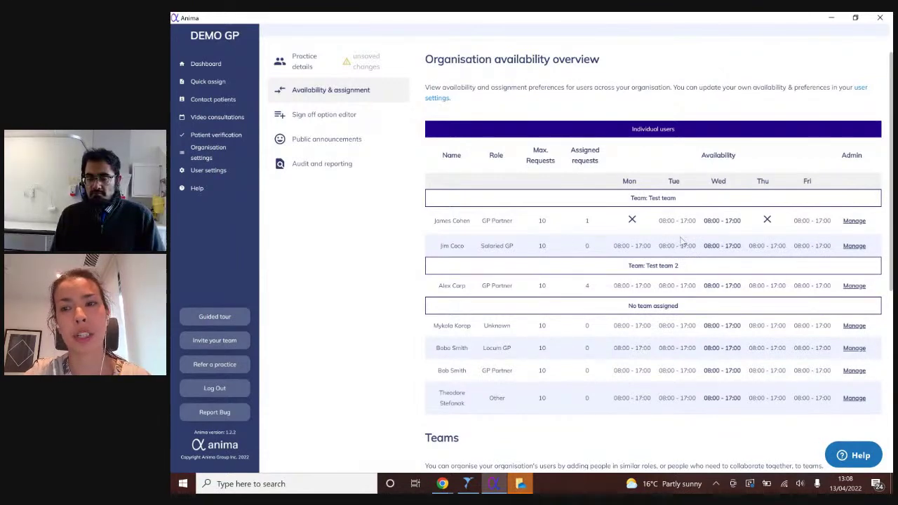
{"action": "left_click", "coordinate": [855, 221]}
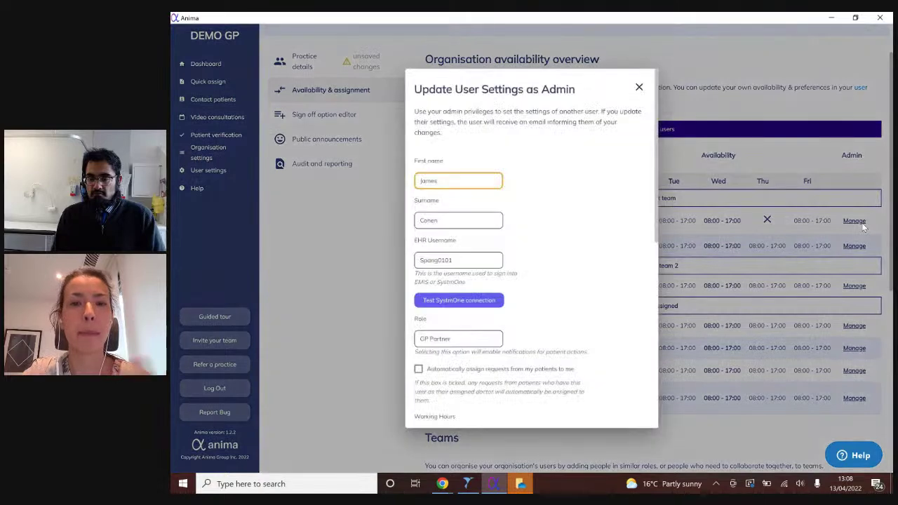
{"action": "scroll", "coordinate": [567, 225], "scroll_direction": "down", "scroll_amount": 3}
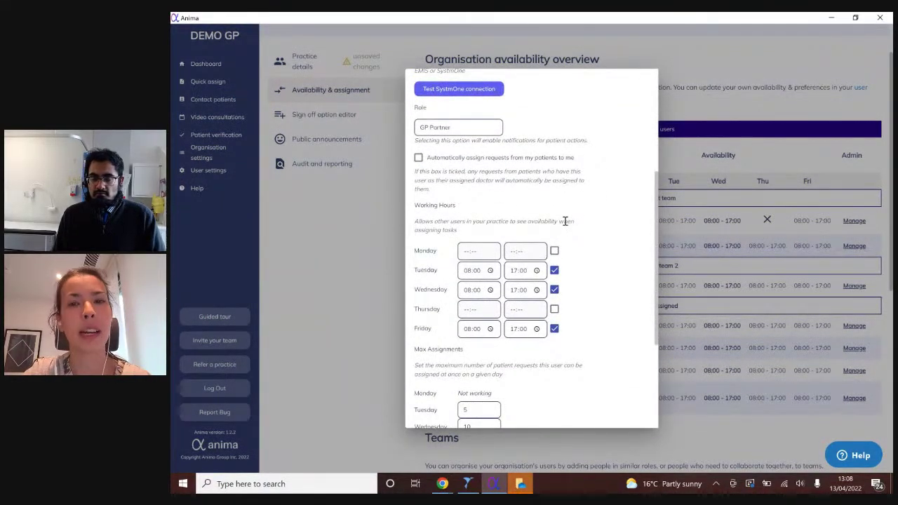
{"action": "scroll", "coordinate": [565, 221], "scroll_direction": "up", "scroll_amount": 3}
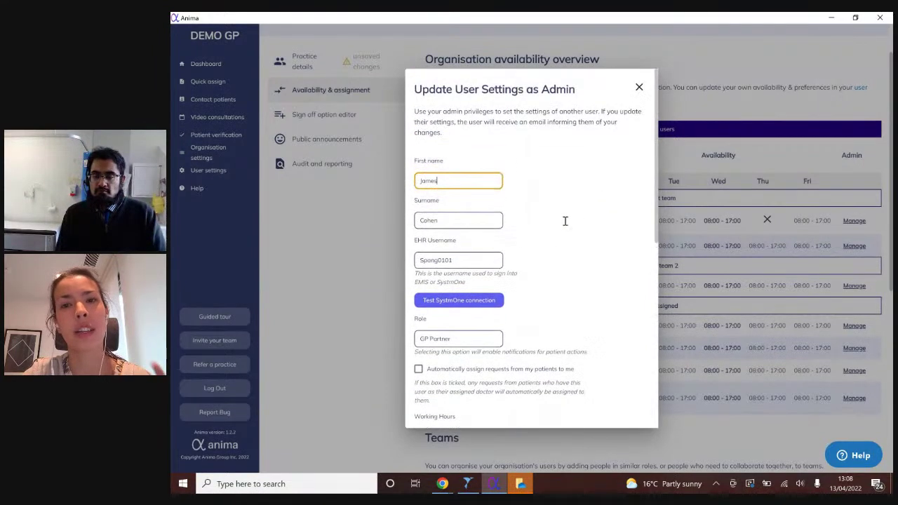
{"action": "left_click", "coordinate": [639, 87]}
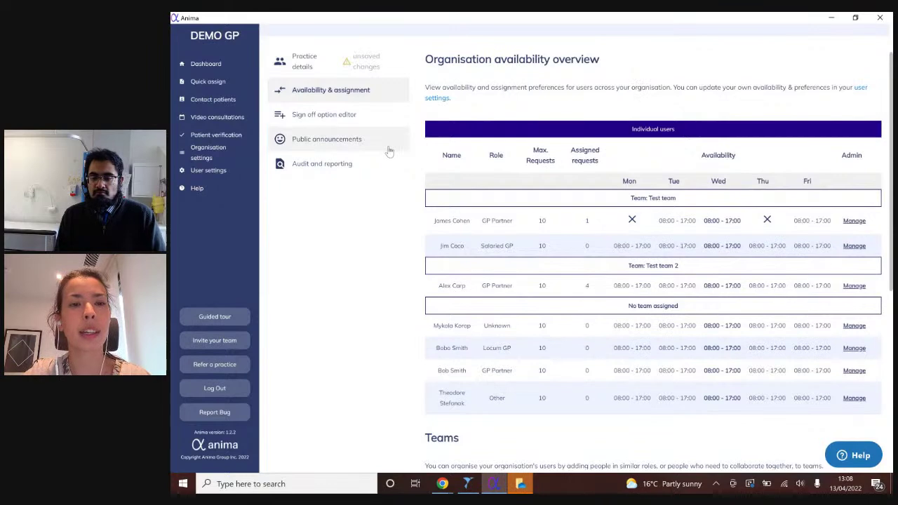
{"action": "left_click", "coordinate": [386, 144]}
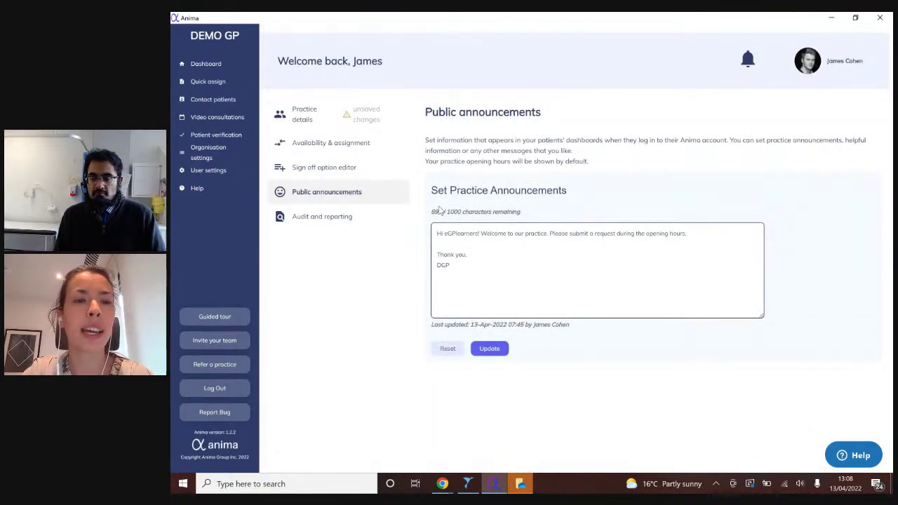
- Go to the Audit and reporting page in the Organisation settings menu
{"action": "left_click", "coordinate": [379, 223]}
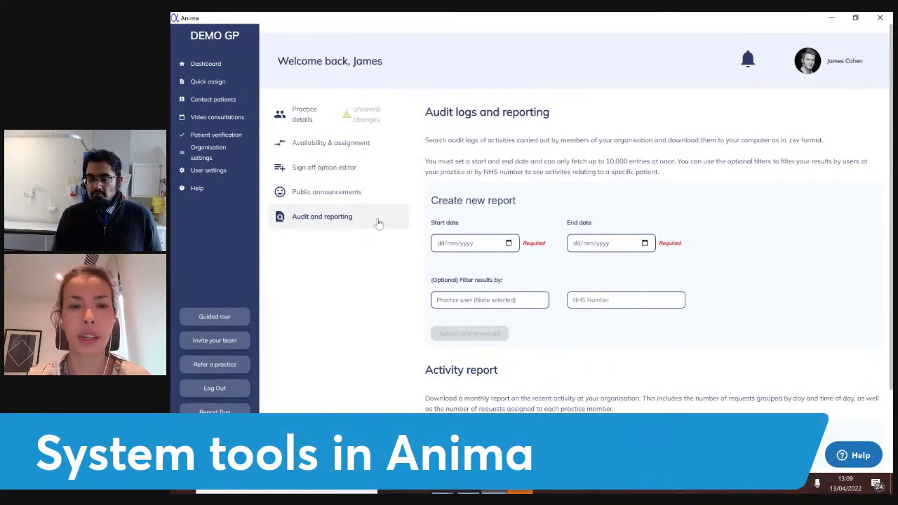
- Return to the Dashboard, confirming to leave without saving the pending changes
{"action": "scroll", "coordinate": [432, 281], "scroll_direction": "down", "scroll_amount": 2}
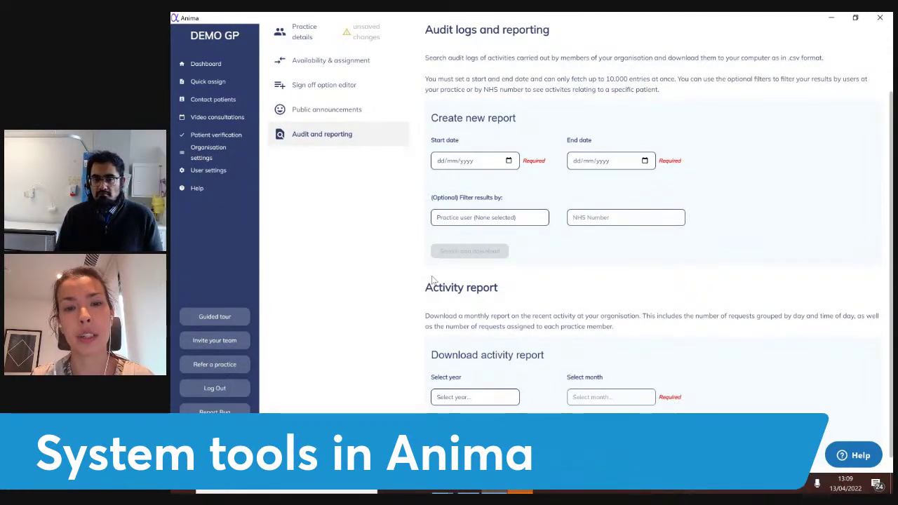
{"action": "scroll", "coordinate": [433, 280], "scroll_direction": "down", "scroll_amount": 1}
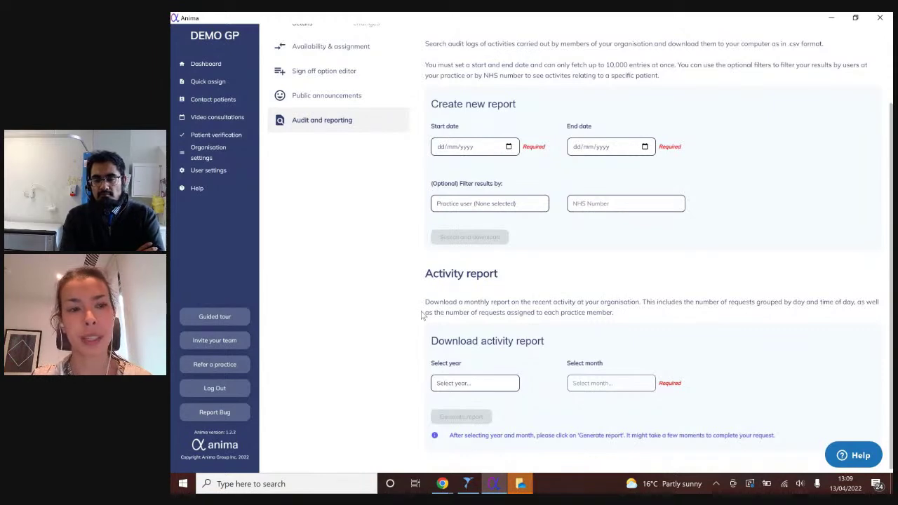
{"action": "left_click", "coordinate": [217, 63]}
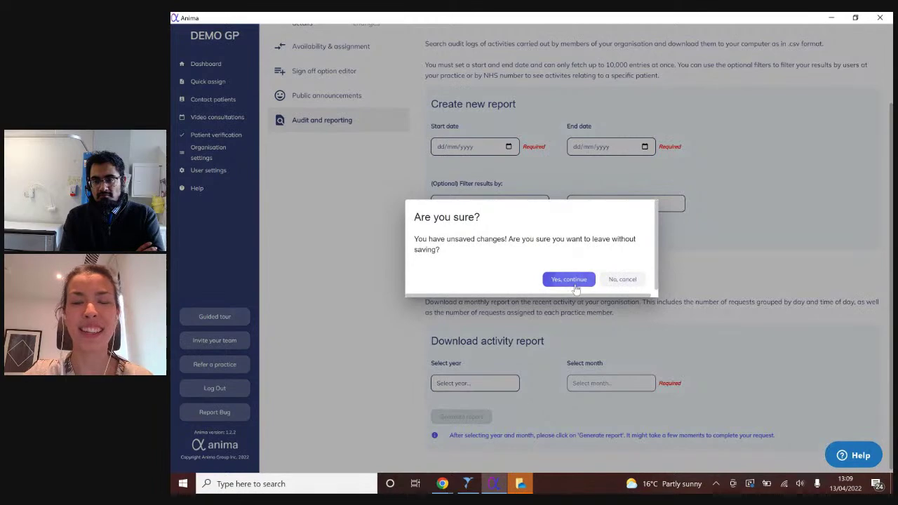
{"action": "left_click", "coordinate": [572, 280]}
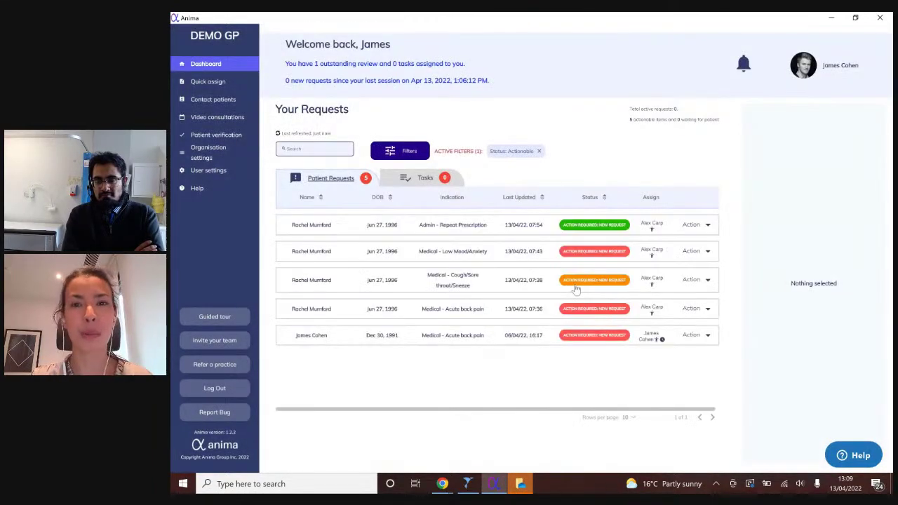